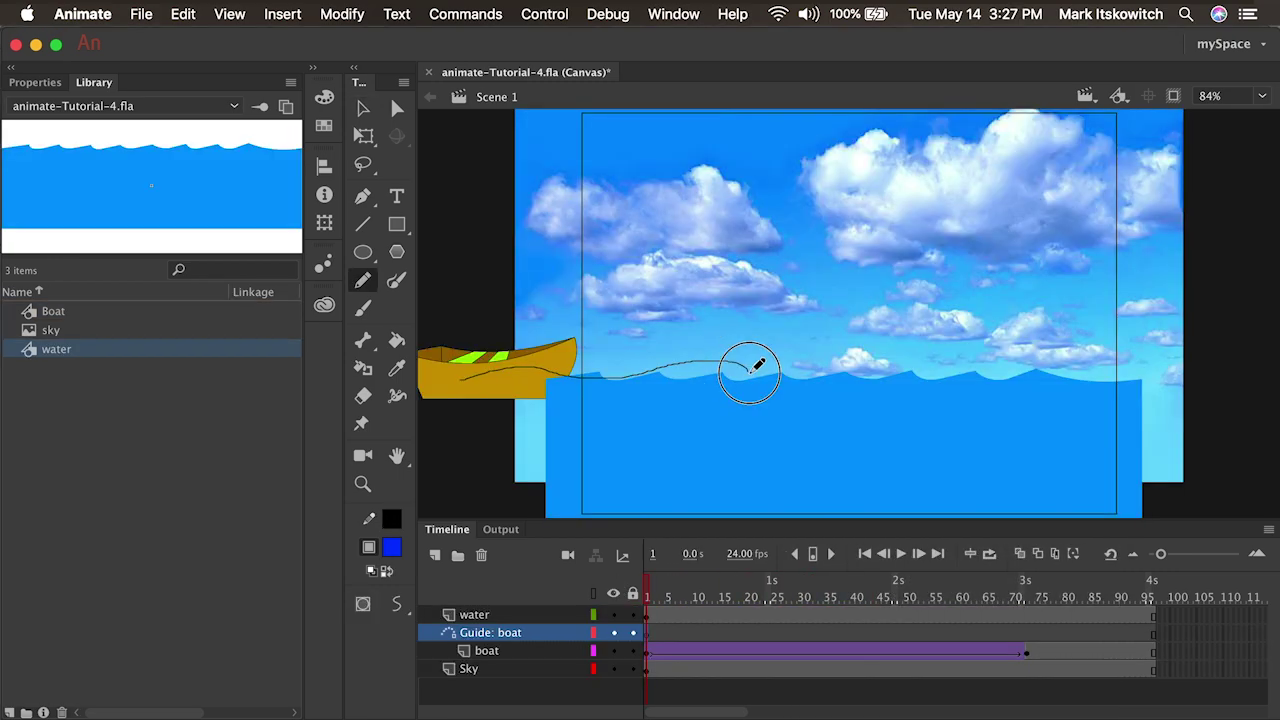
# Draw a wavy guide path across the water for the boat to follow.
pyautogui.moveTo(746, 368); pyautogui.dragTo(1168, 366)
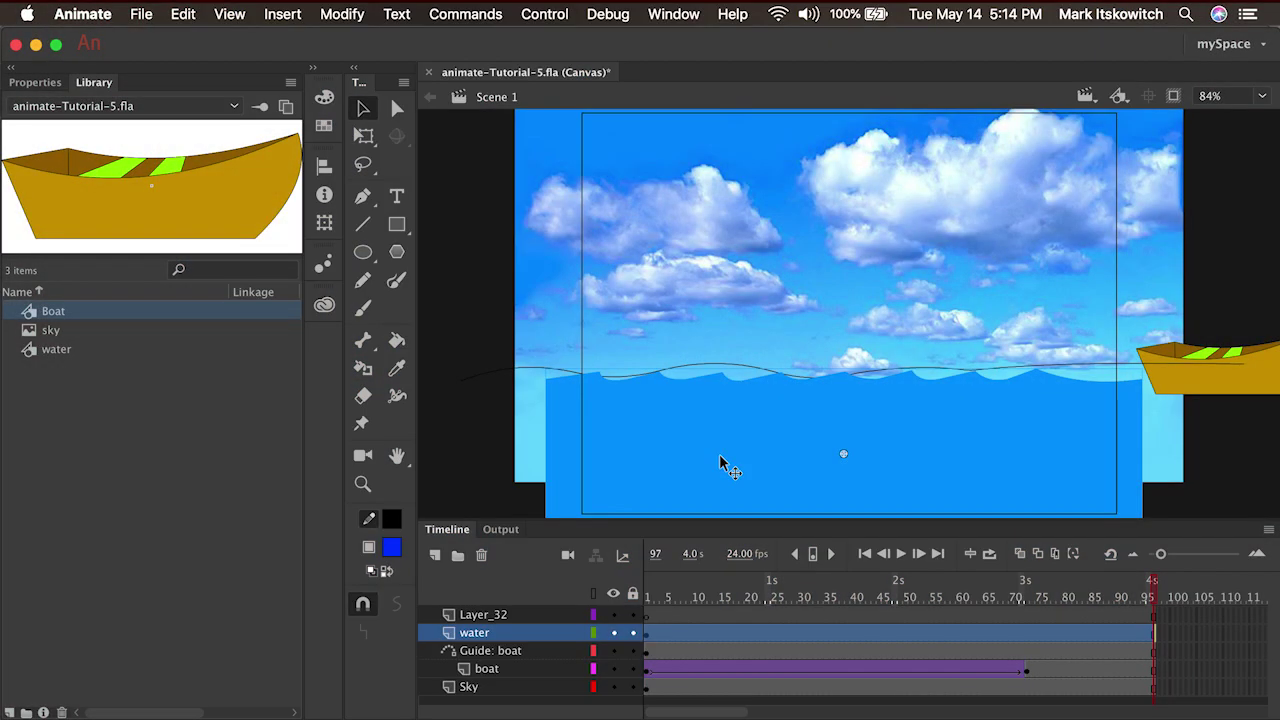
# Inspect the water instance's properties, then preview the water graphic in the library.
pyautogui.click(38, 80)
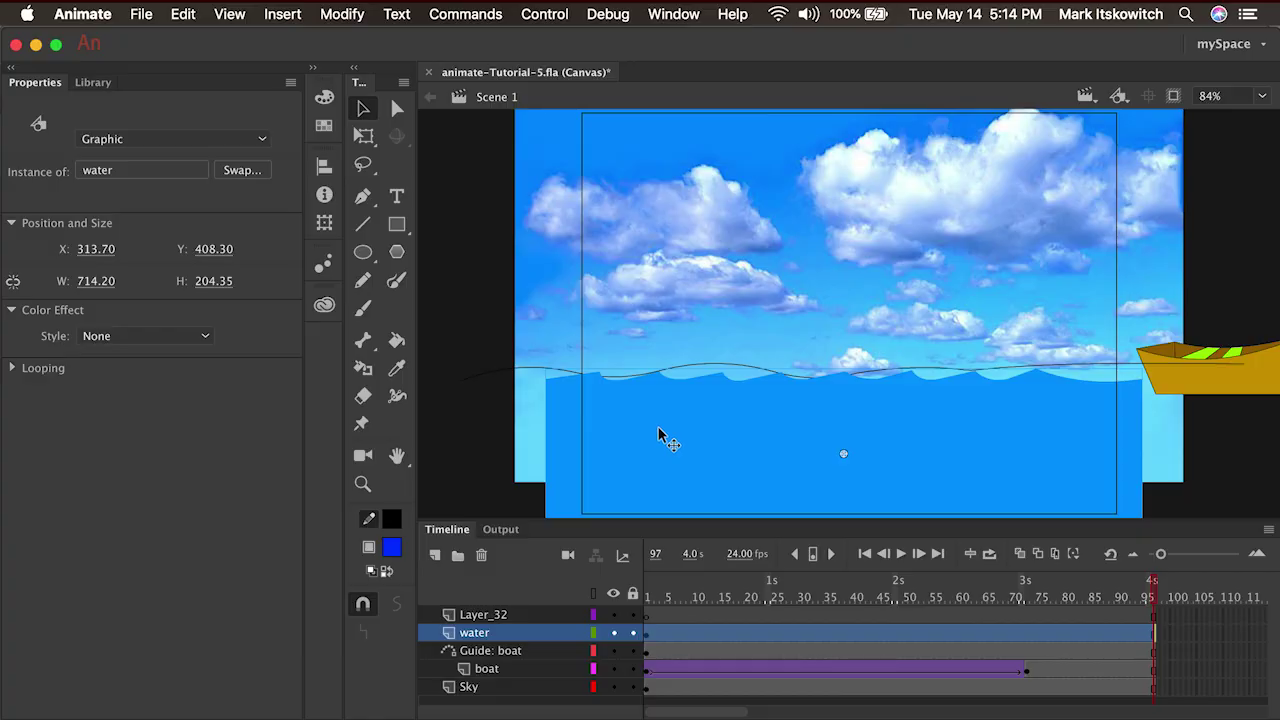
pyautogui.click(93, 84)
pyautogui.click(50, 350)
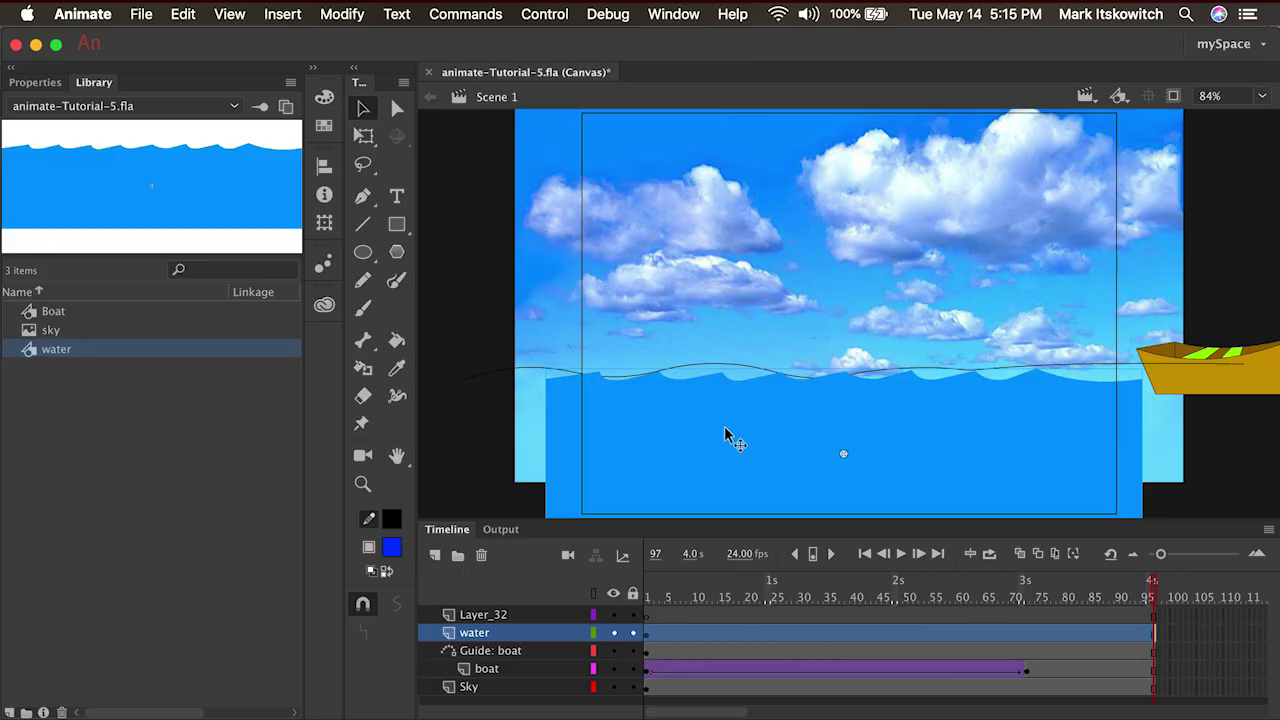
# Convert the water to a Movie Clip symbol named mc_water with Convert to Symbol.
pyautogui.click(352, 18)
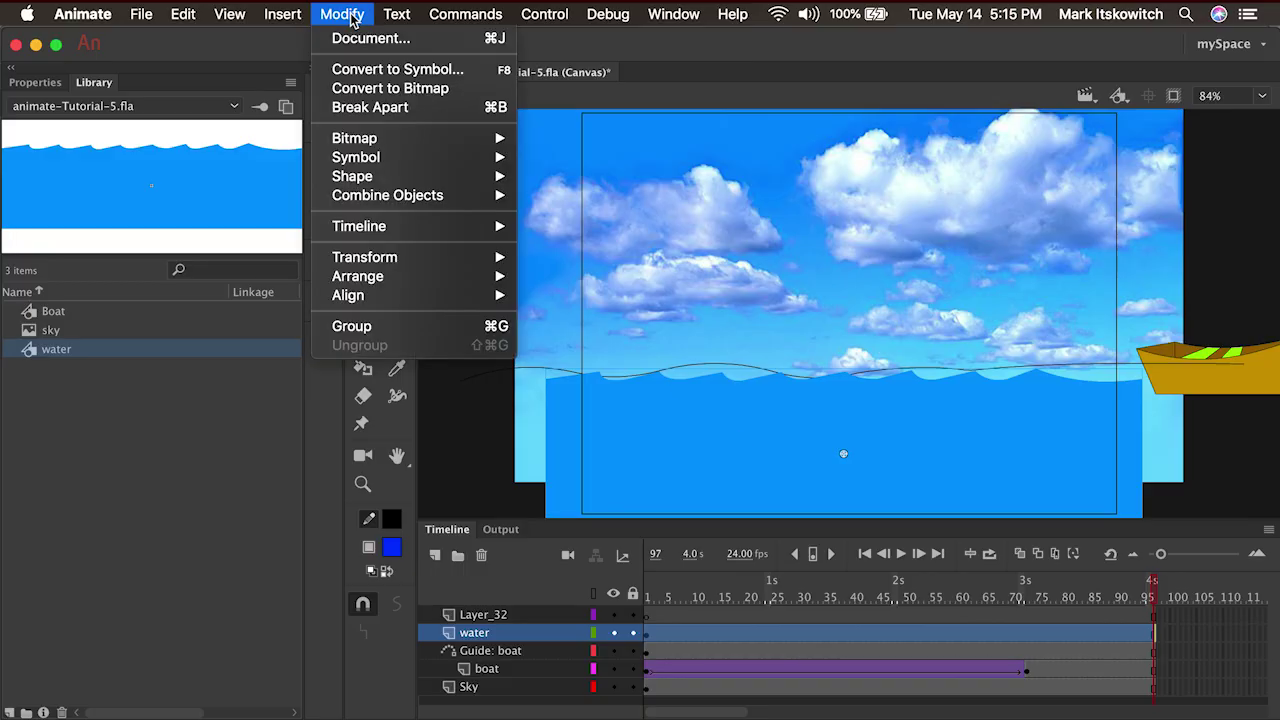
pyautogui.click(372, 70)
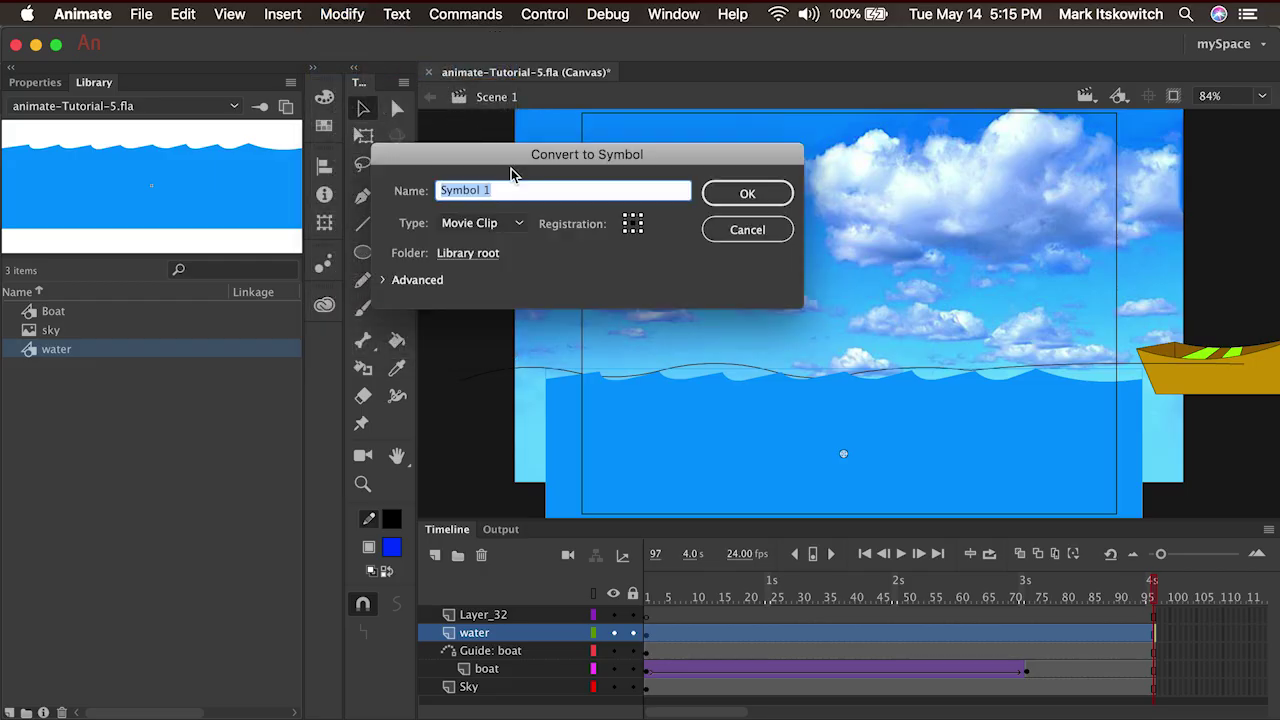
pyautogui.write('mc_water')
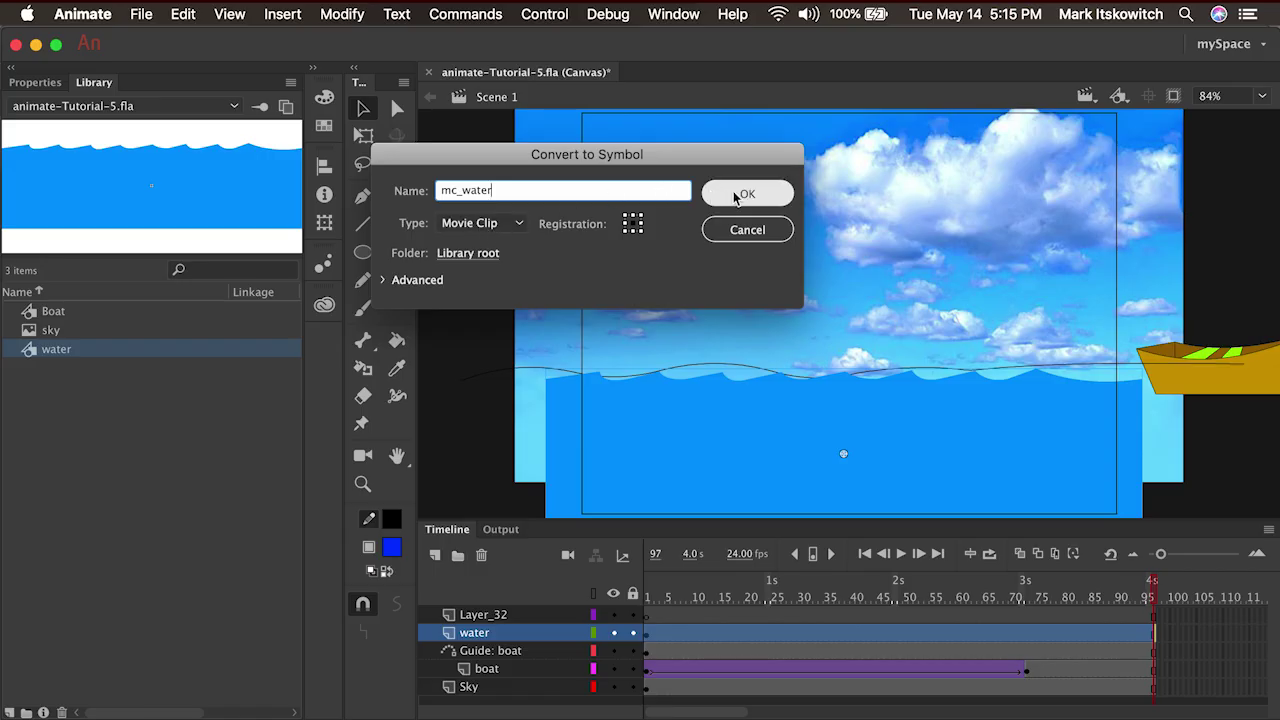
pyautogui.click(1131, 105)
pyautogui.click(748, 428)
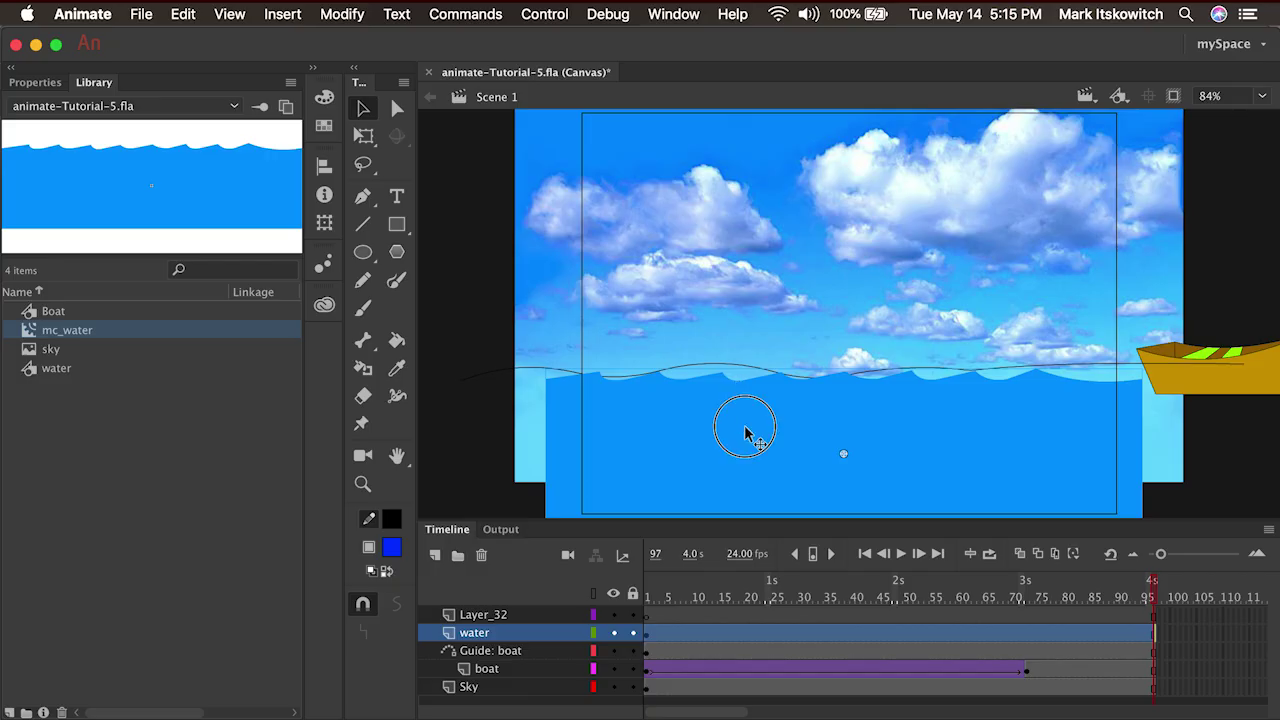
# Confirm the stage water is a movie clip instance, then select mc_water in the library.
pyautogui.click(16, 84)
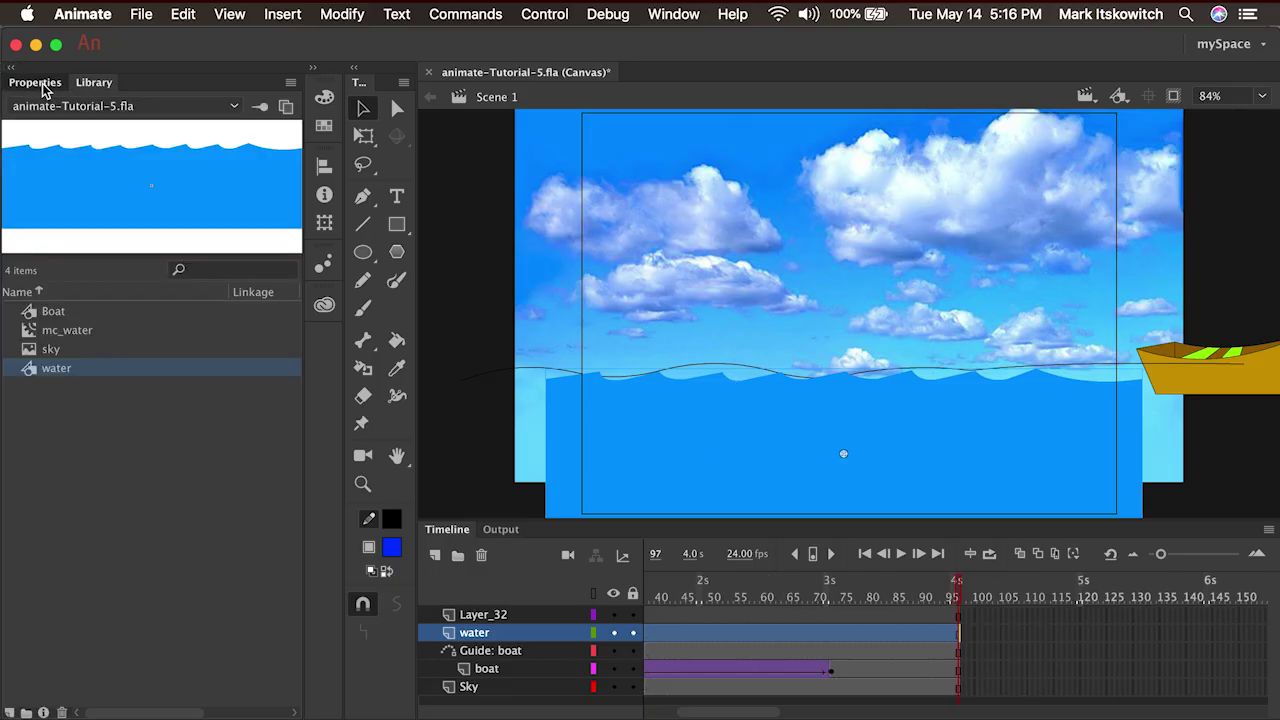
pyautogui.click(42, 88)
pyautogui.click(93, 82)
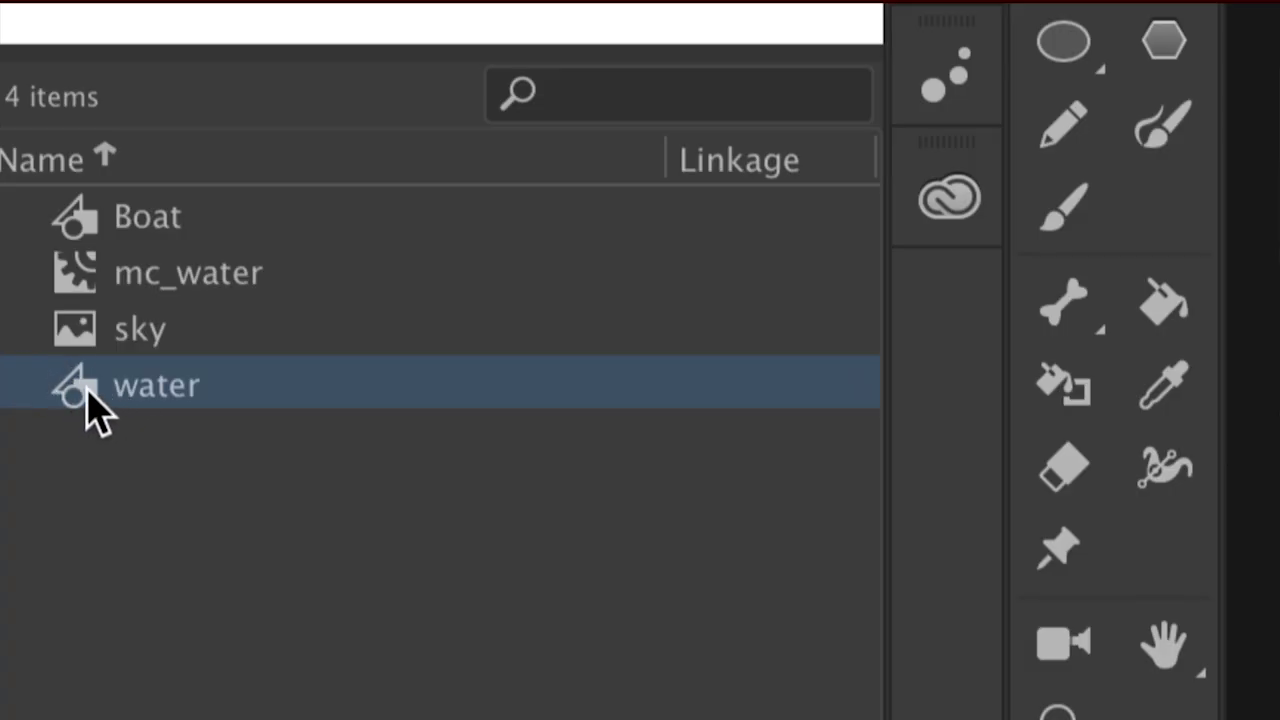
pyautogui.click(74, 280)
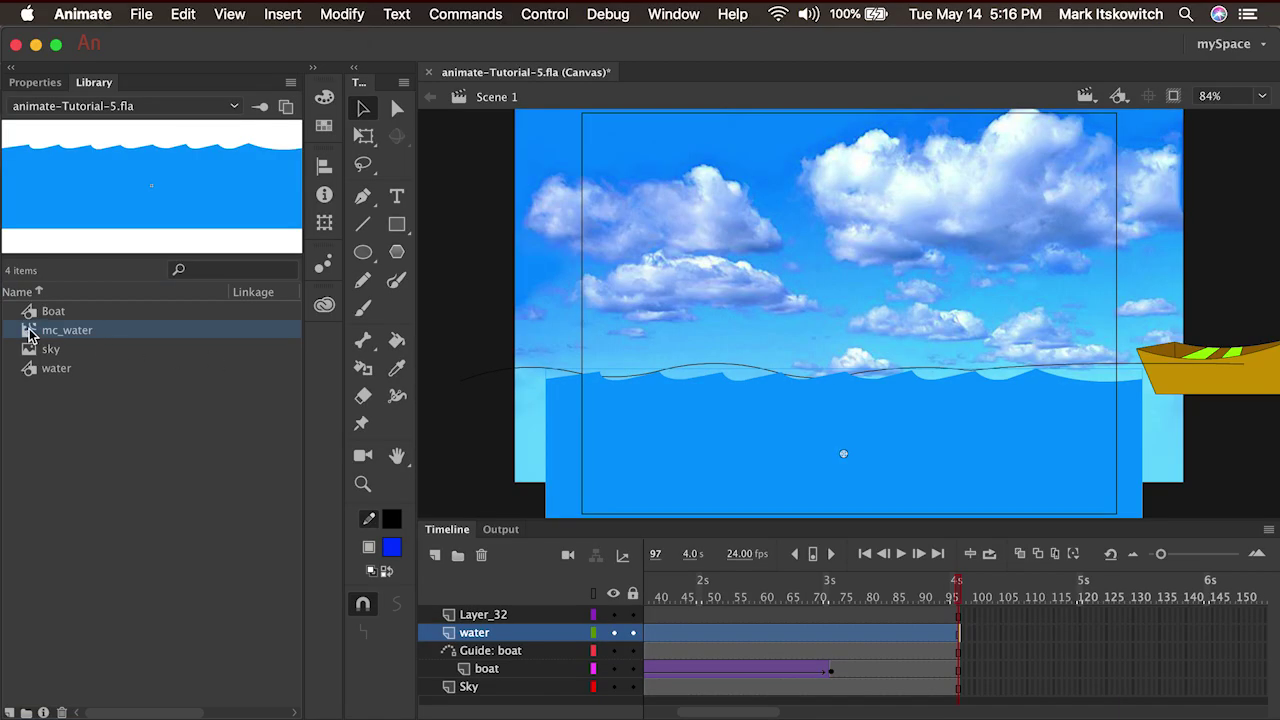
pyautogui.doubleClick(29, 335)
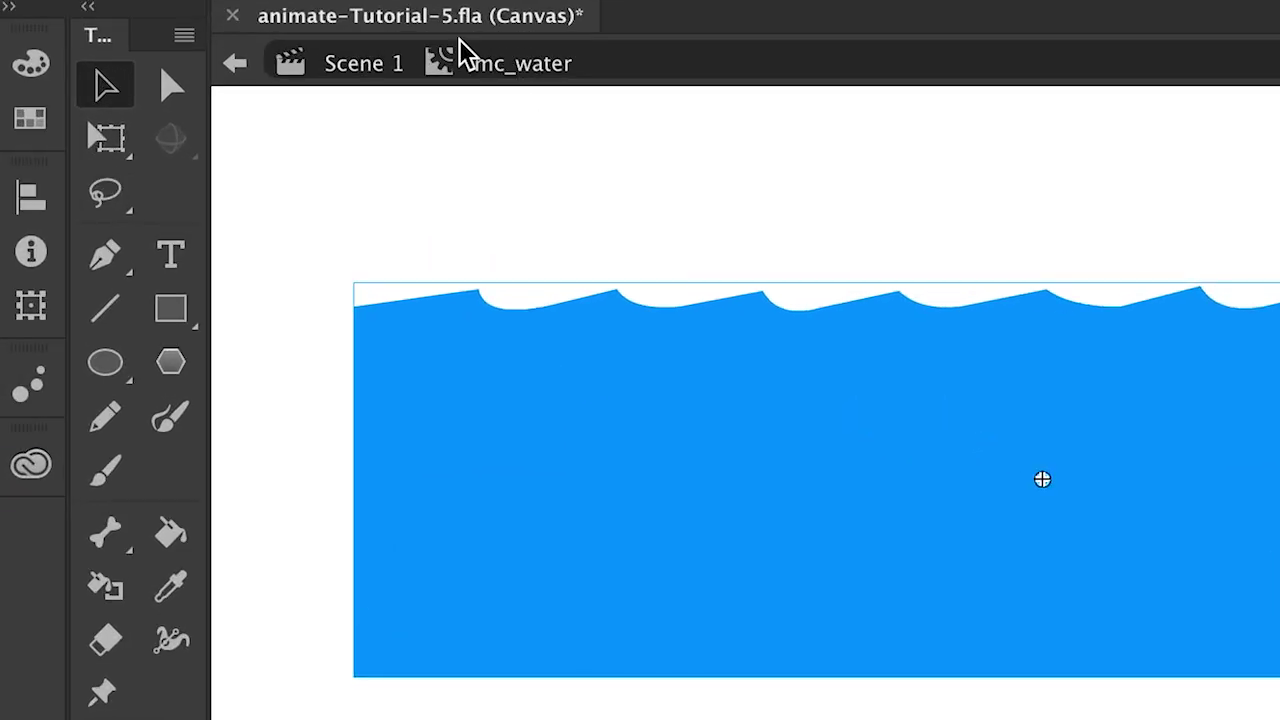
pyautogui.doubleClick(904, 479)
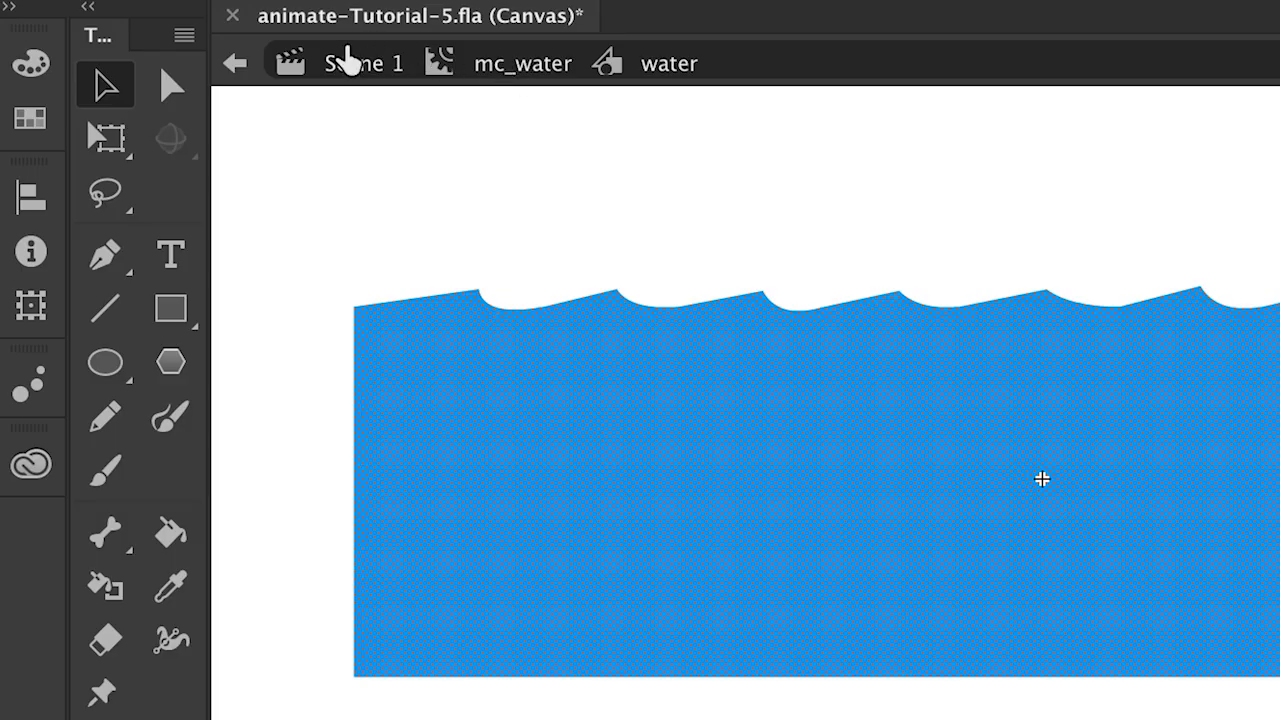
pyautogui.click(345, 66)
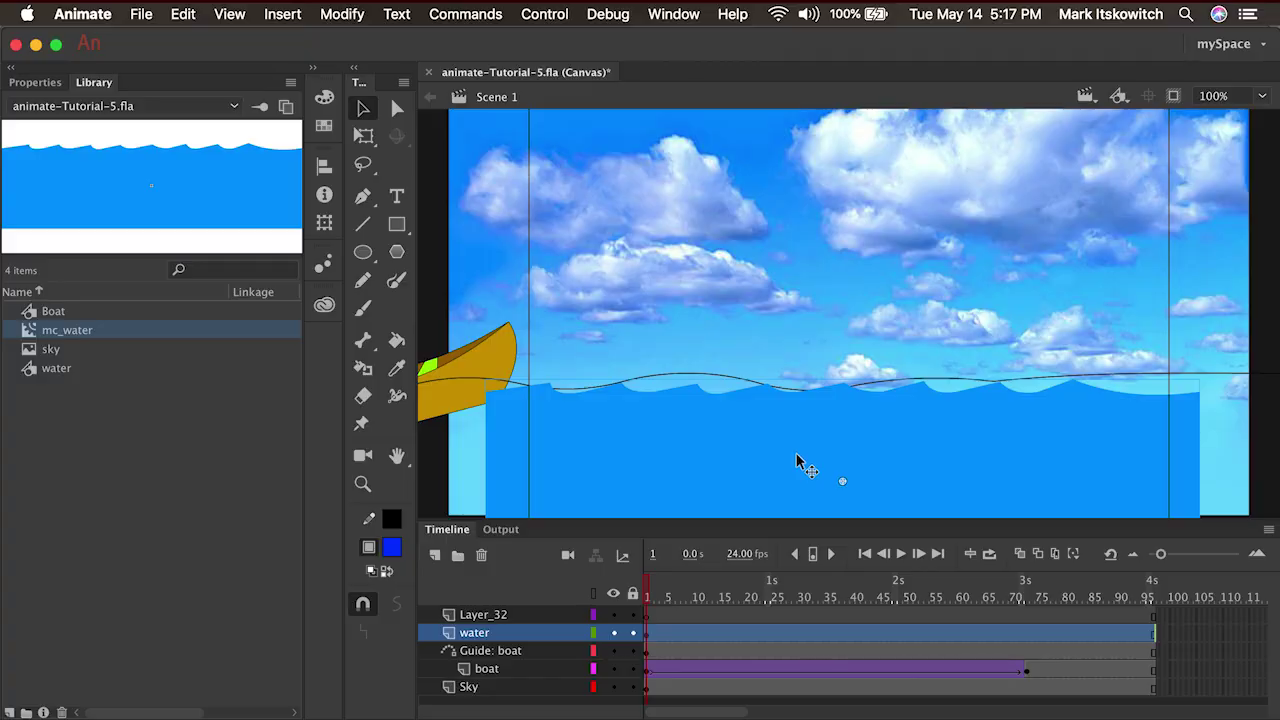
# Edit the stage water's mc_water clip in place from its context menu.
pyautogui.rightClick(797, 460)
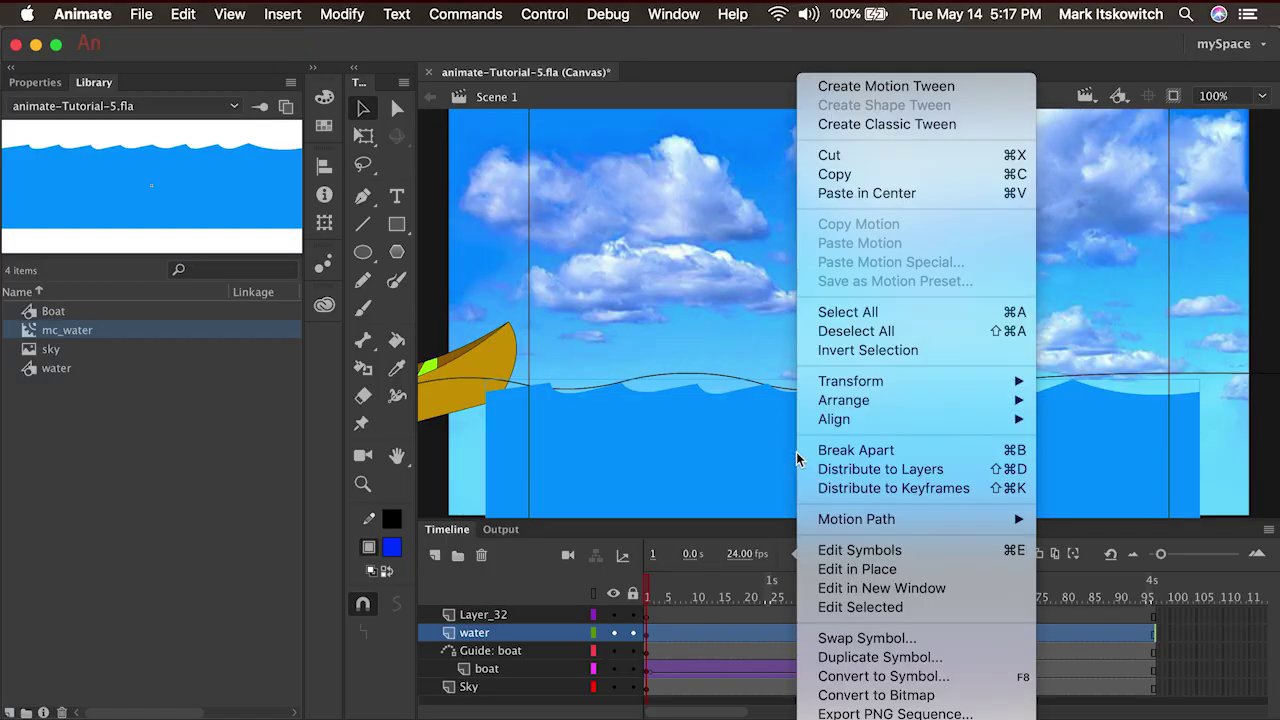
pyautogui.click(857, 569)
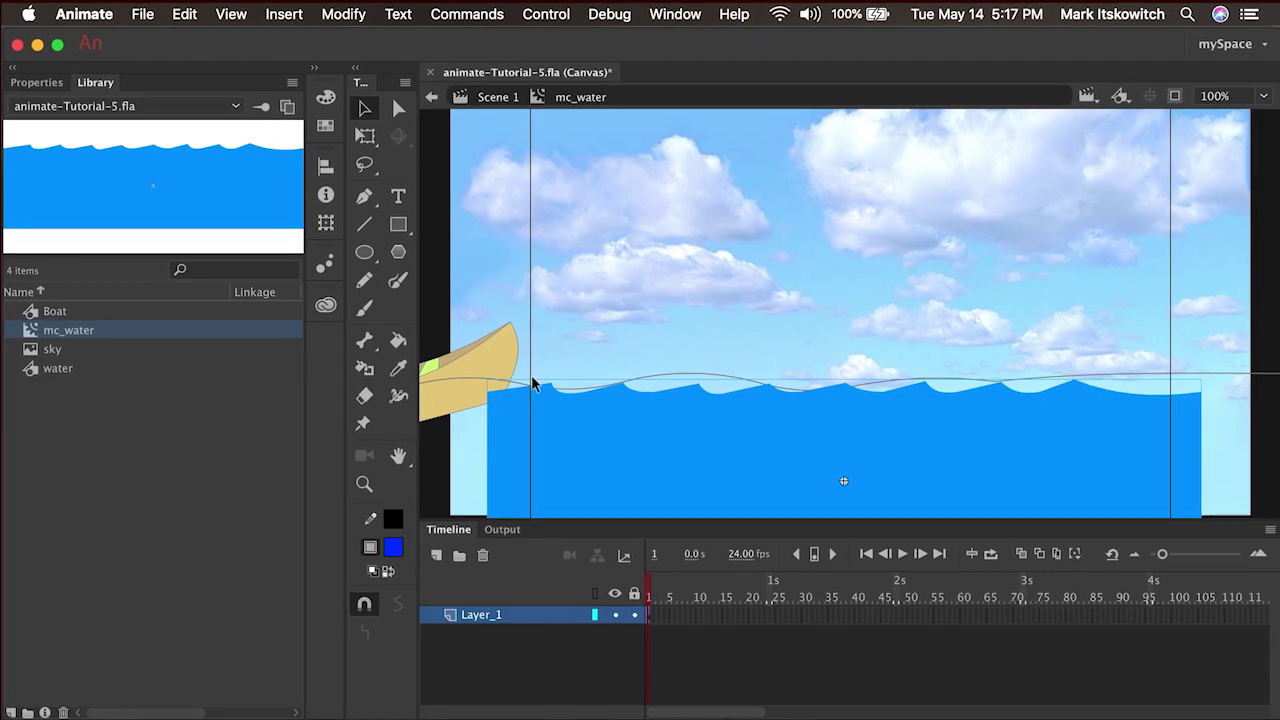
# Stretch the water wider to the left with the Free Transform tool and shift it left.
pyautogui.click(581, 455)
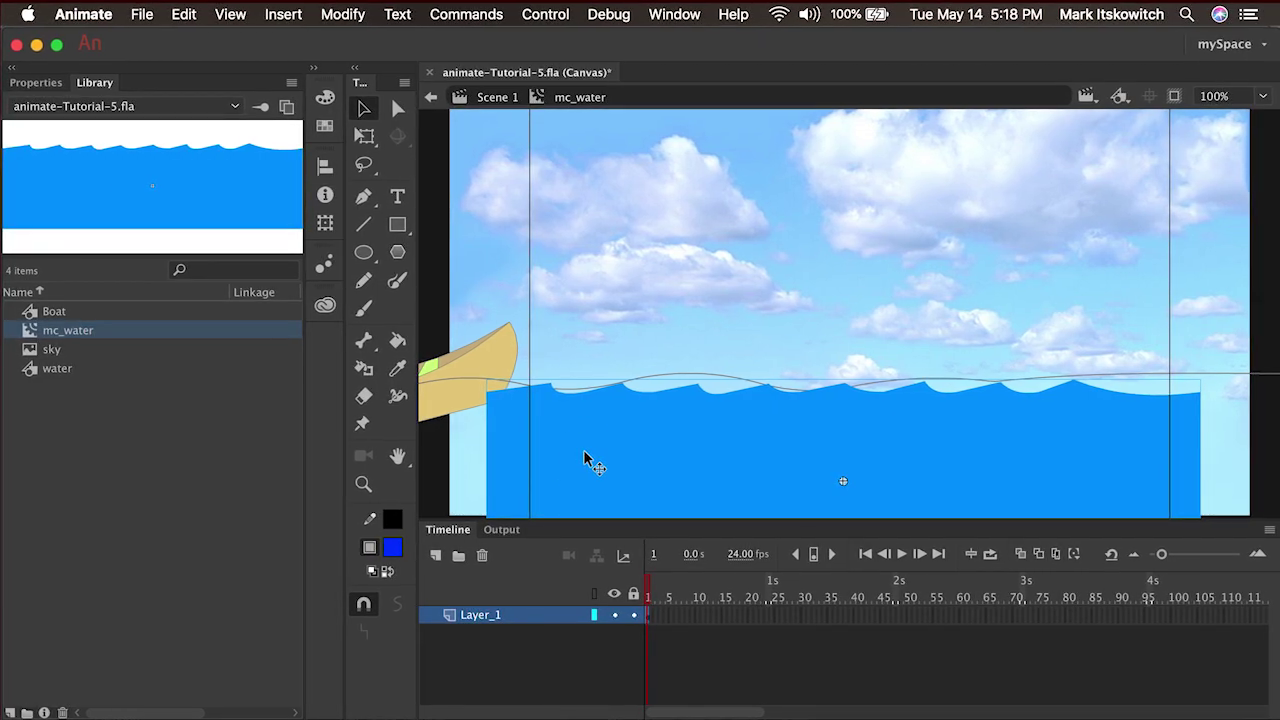
pyautogui.press('q')
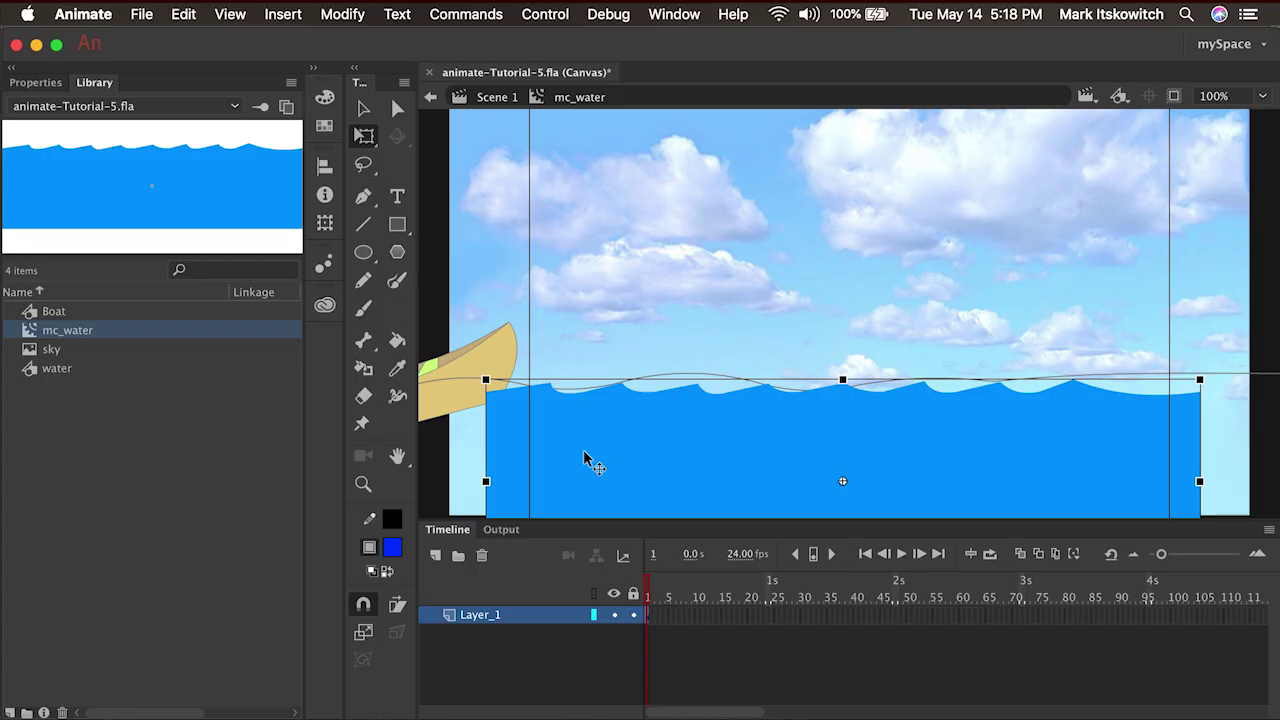
pyautogui.moveTo(485, 481); pyautogui.dragTo(404, 484)
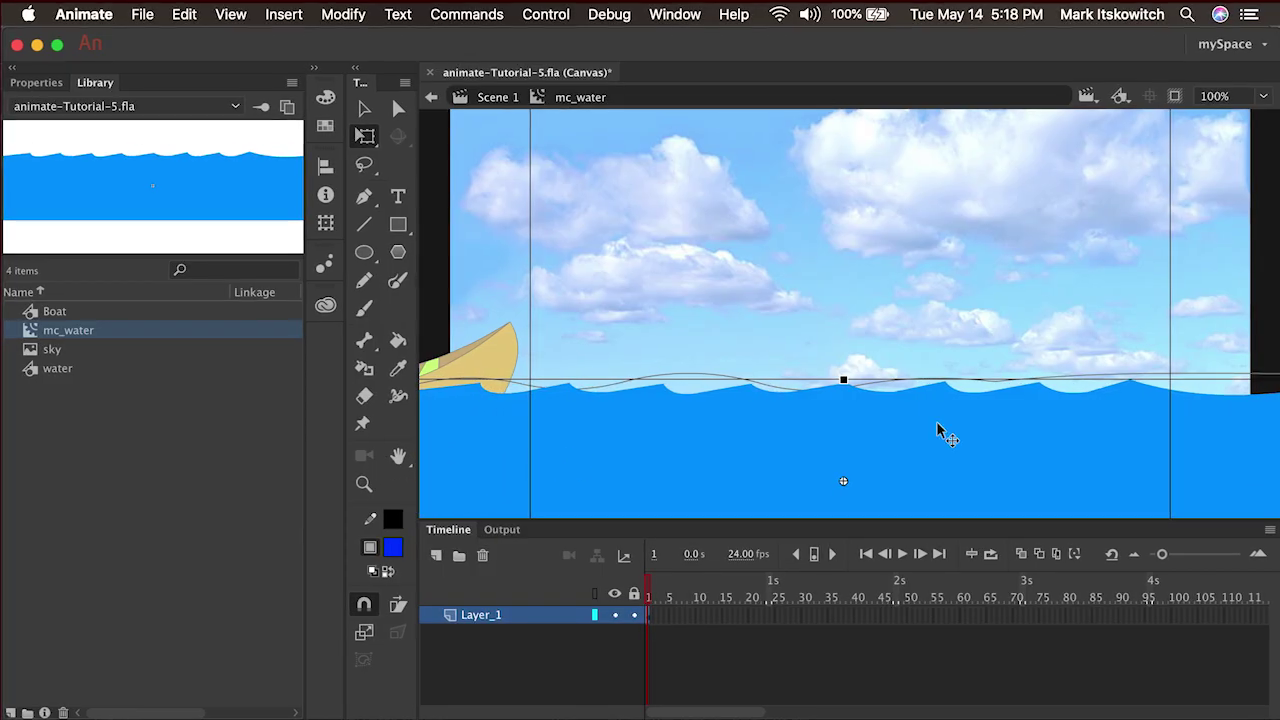
pyautogui.moveTo(1052, 445); pyautogui.dragTo(942, 442)
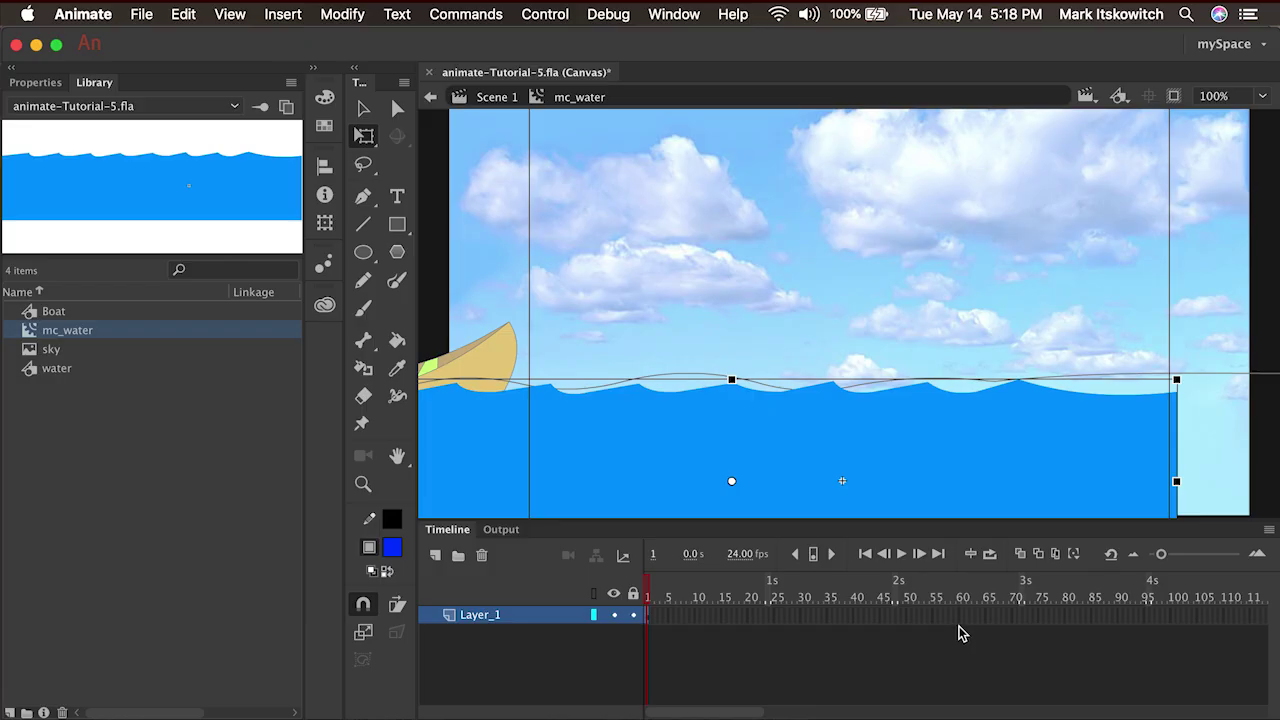
# Add a keyframe at frame 49, move the water about 225 px right, and classic-tween frames 1–49.
pyautogui.click(902, 616)
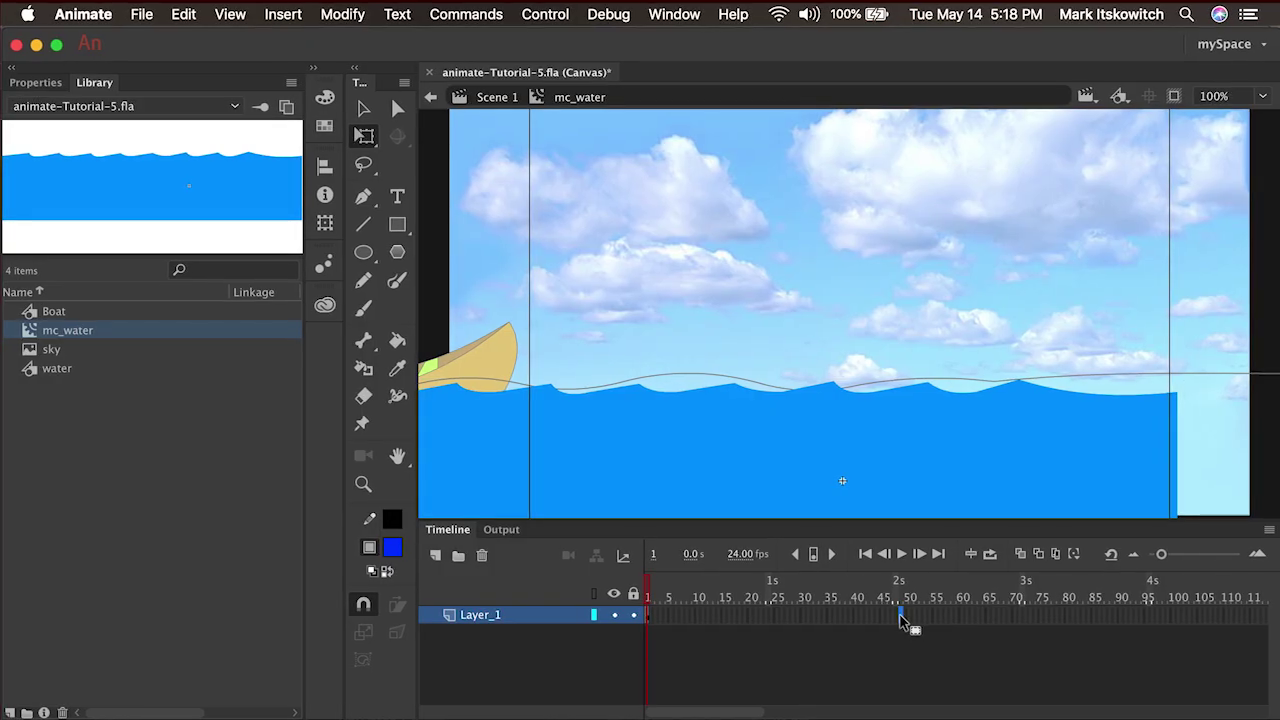
pyautogui.press('F6')
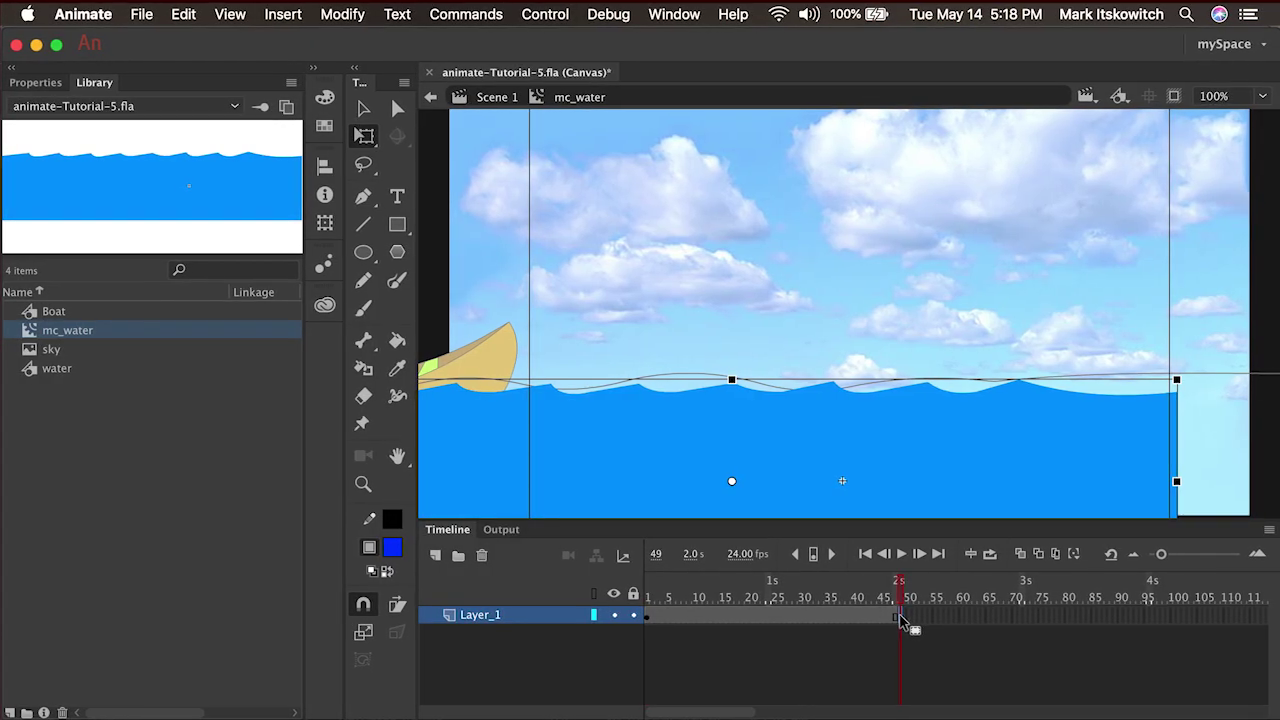
pyautogui.moveTo(615, 467); pyautogui.dragTo(844, 455)
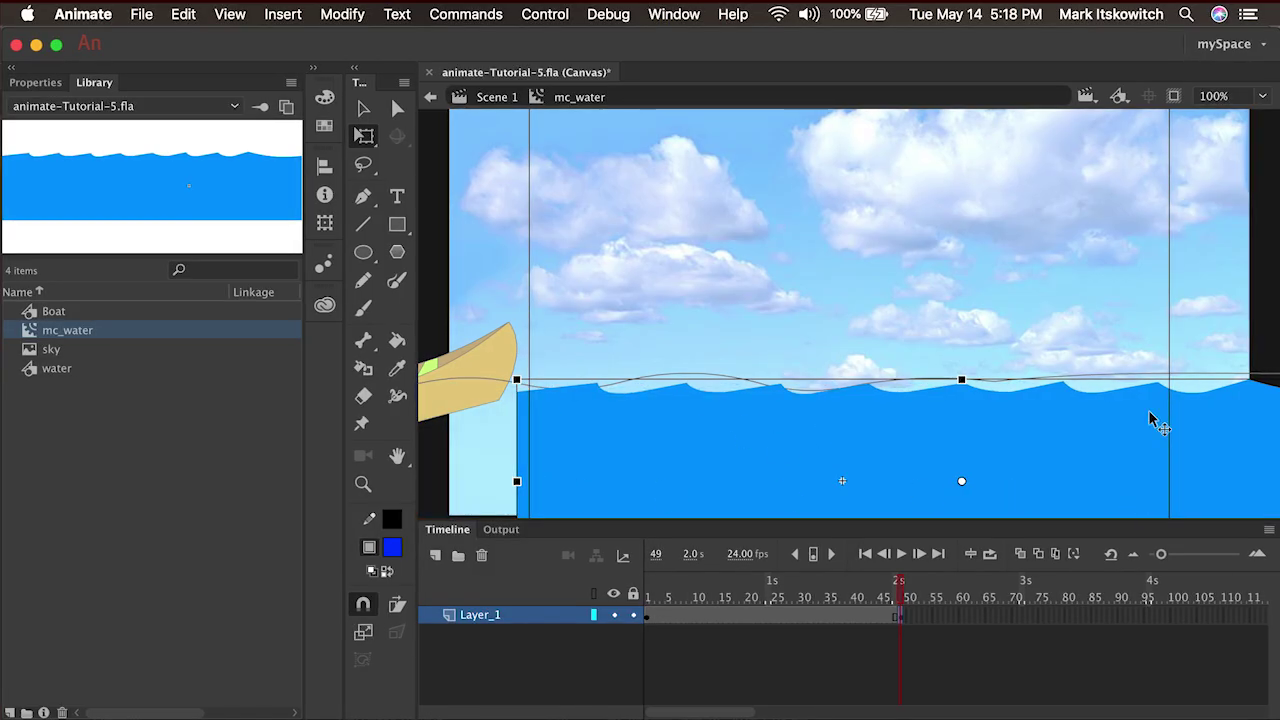
pyautogui.click(728, 616)
pyautogui.rightClick(728, 620)
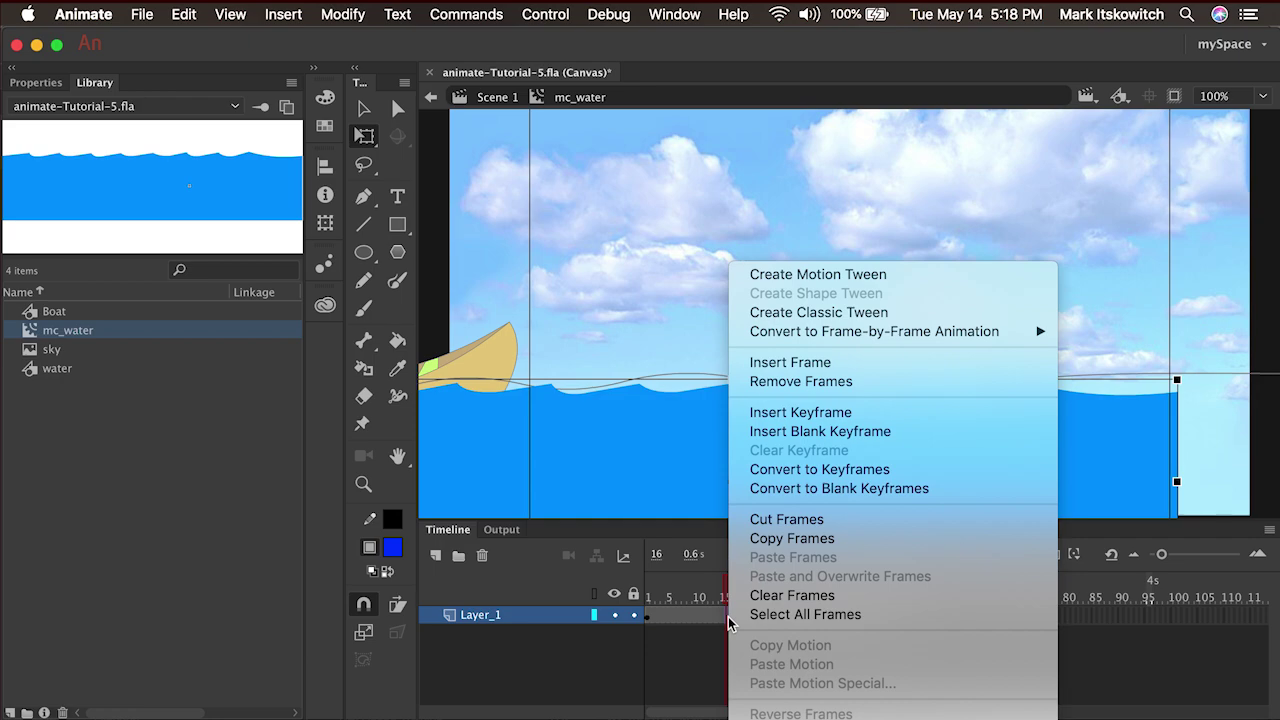
pyautogui.click(757, 316)
pyautogui.click(649, 597)
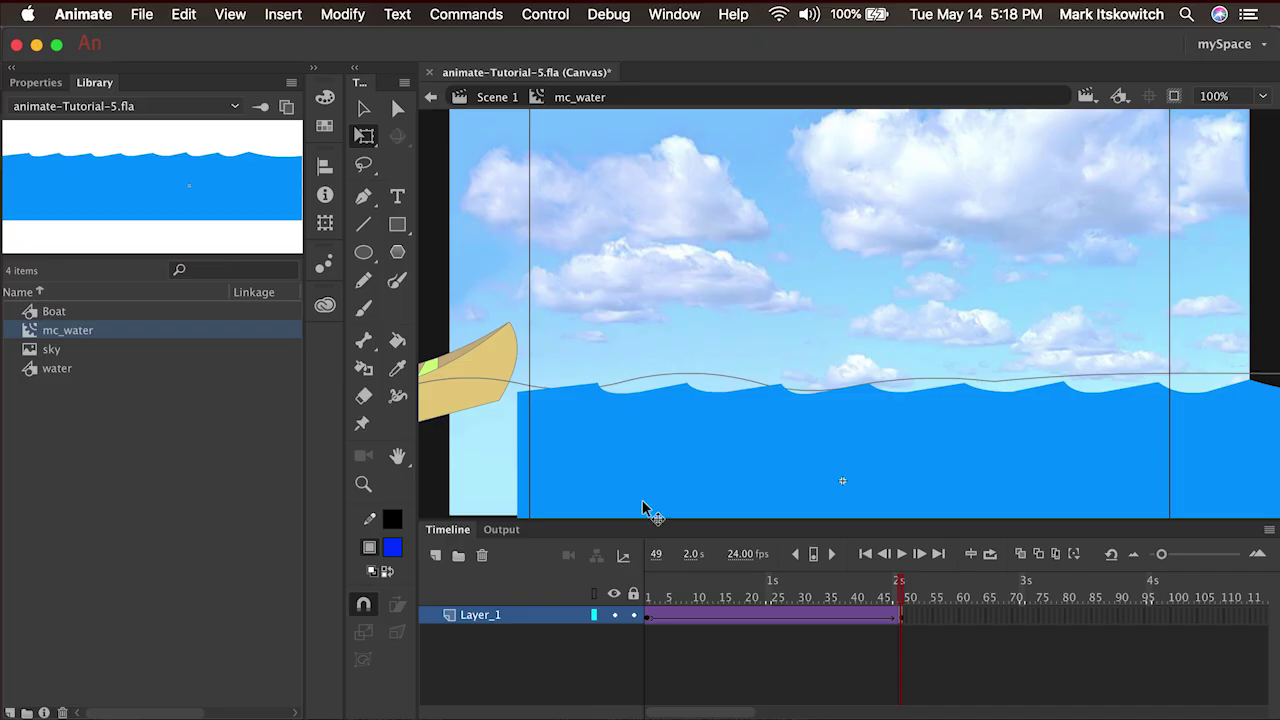
# Return to Scene 1, scrub the boat along the timeline, and test the movie with Cmd+Return.
pyautogui.click(494, 97)
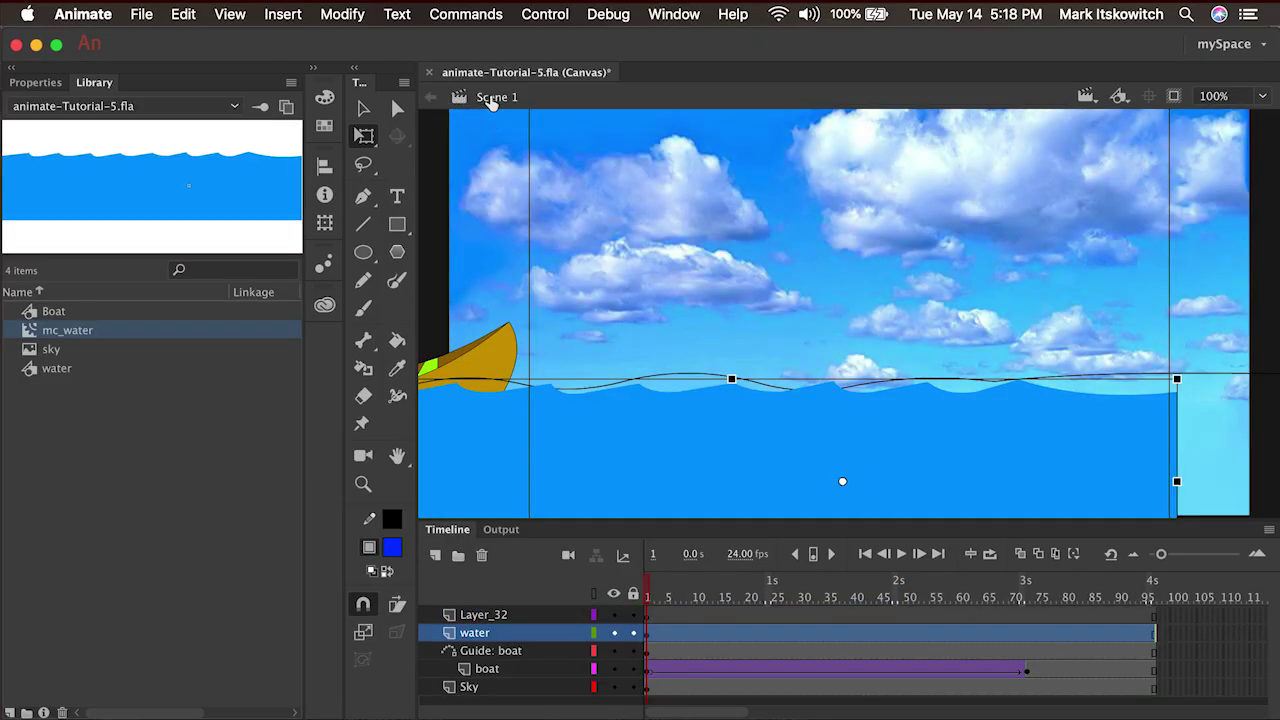
pyautogui.moveTo(645, 590); pyautogui.dragTo(948, 591)
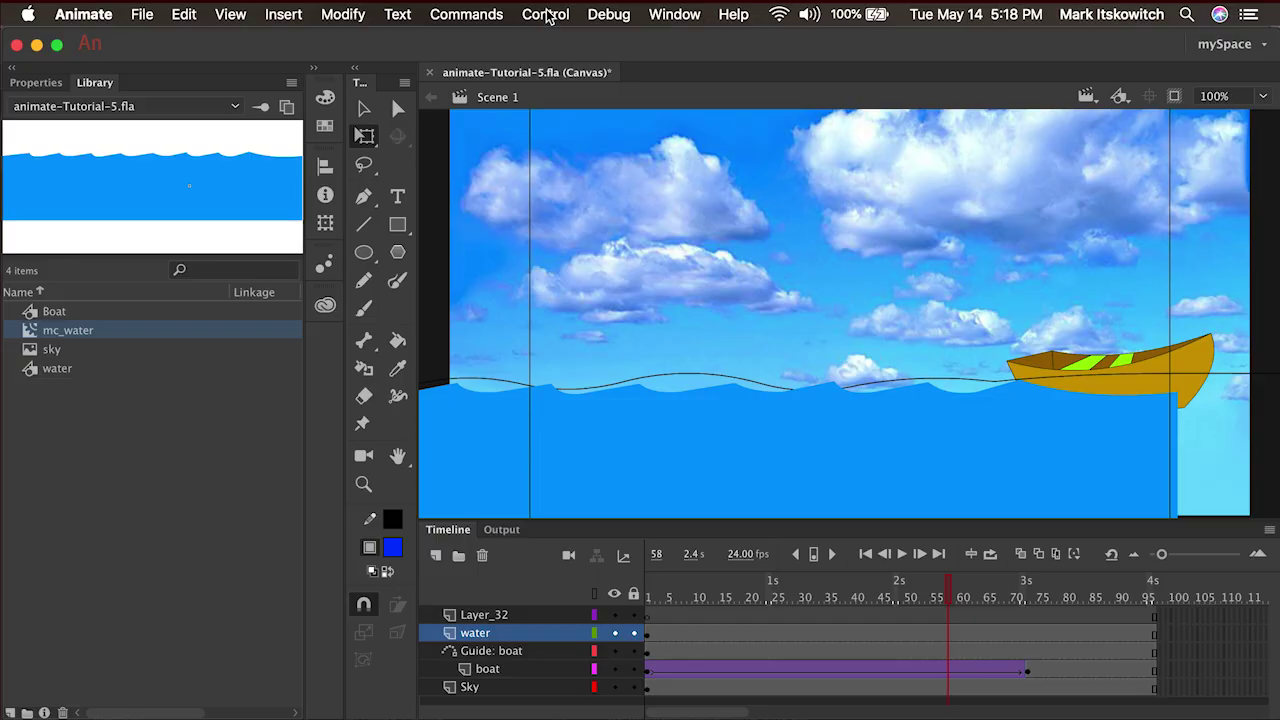
pyautogui.press('super+Return')
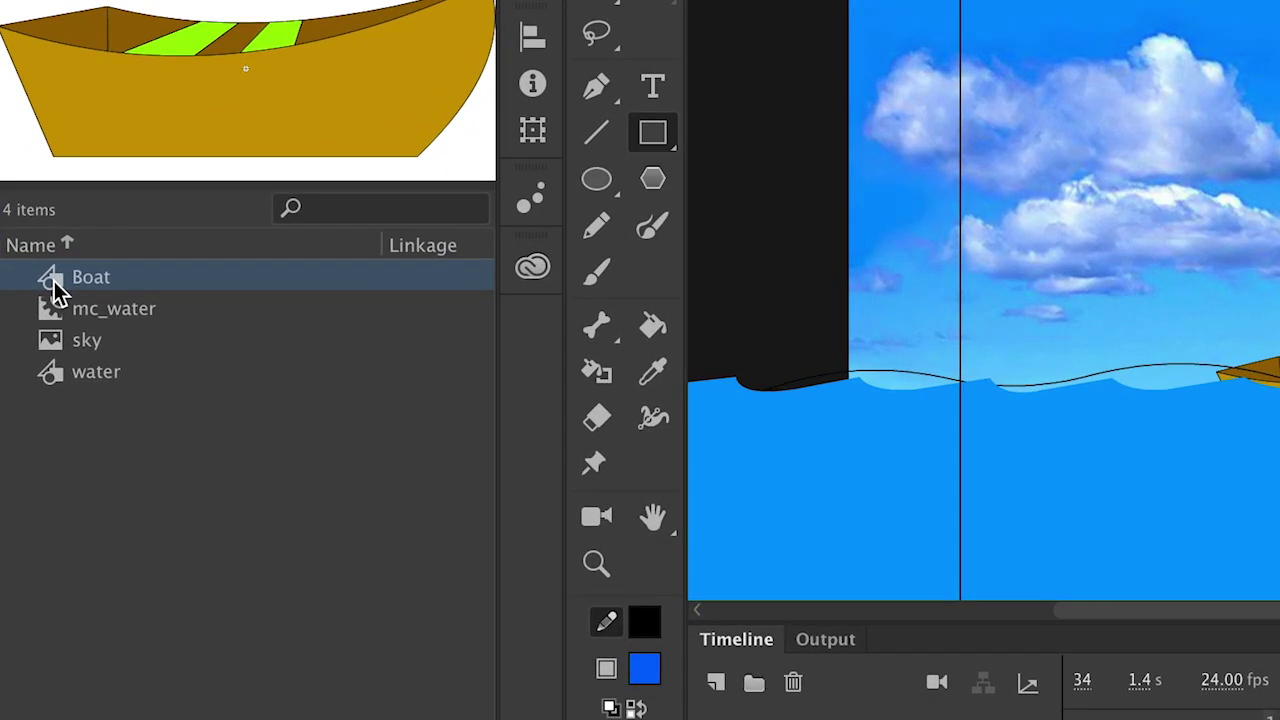
# Open the Boat symbol and rename its Layer_1 to boat.
pyautogui.doubleClick(54, 283)
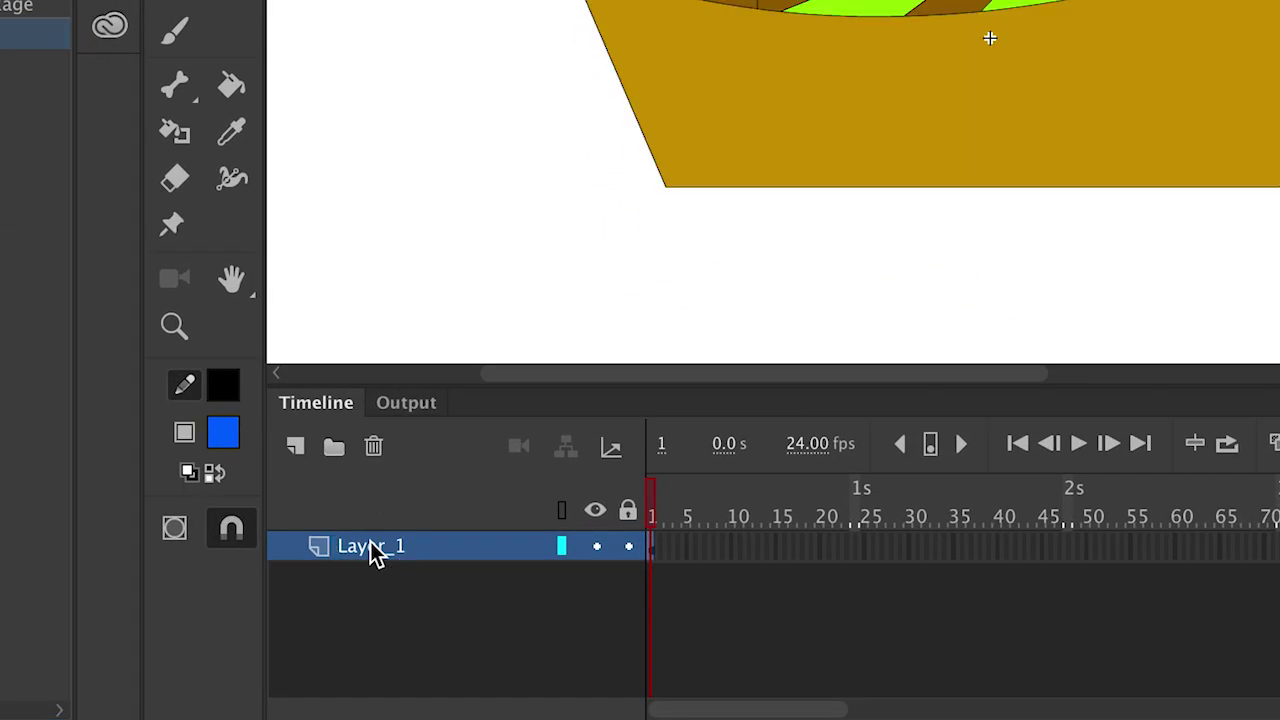
pyautogui.doubleClick(479, 611)
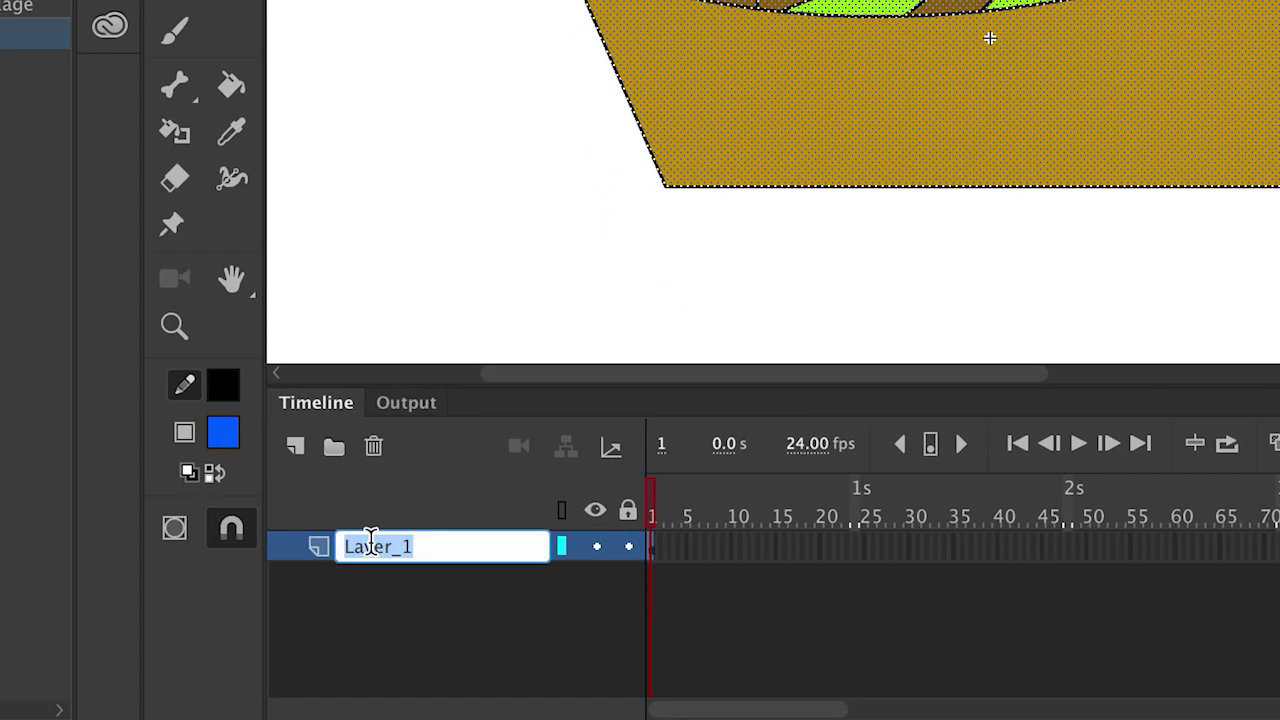
pyautogui.write('boat')
pyautogui.press('Return')
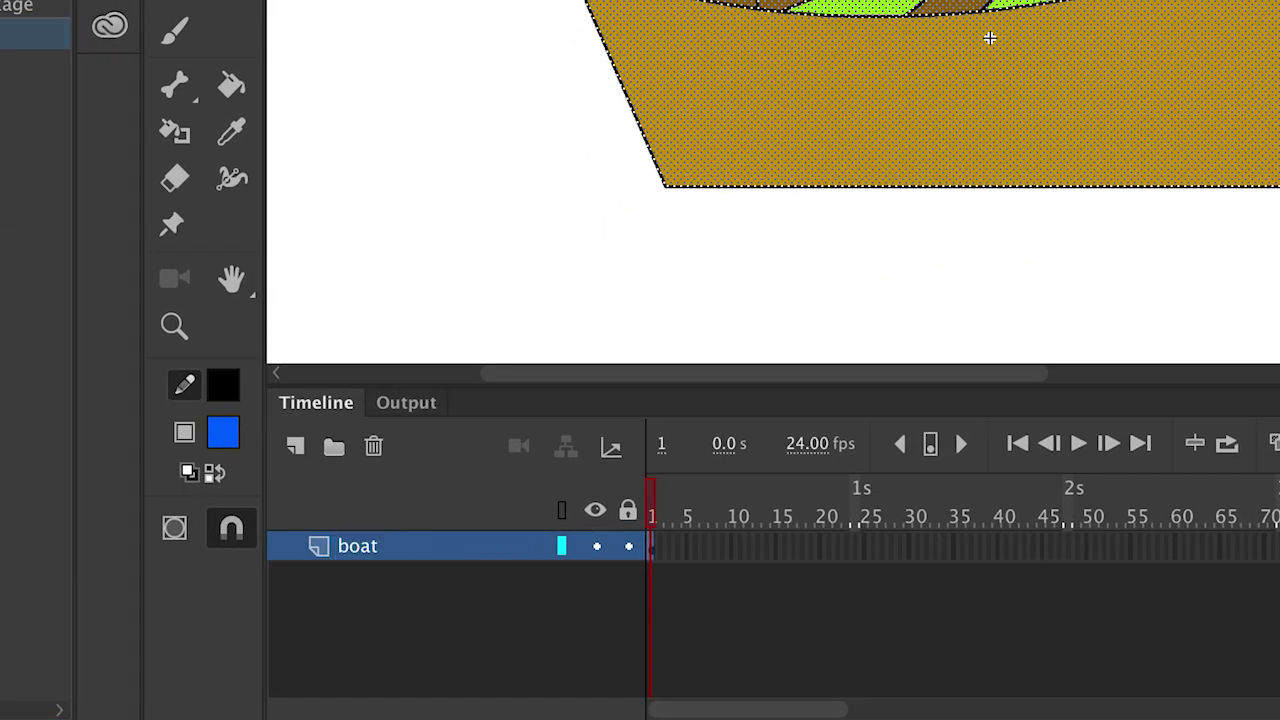
# Add two new layers above it, named mast and sail.
pyautogui.click(296, 447)
pyautogui.click(296, 447)
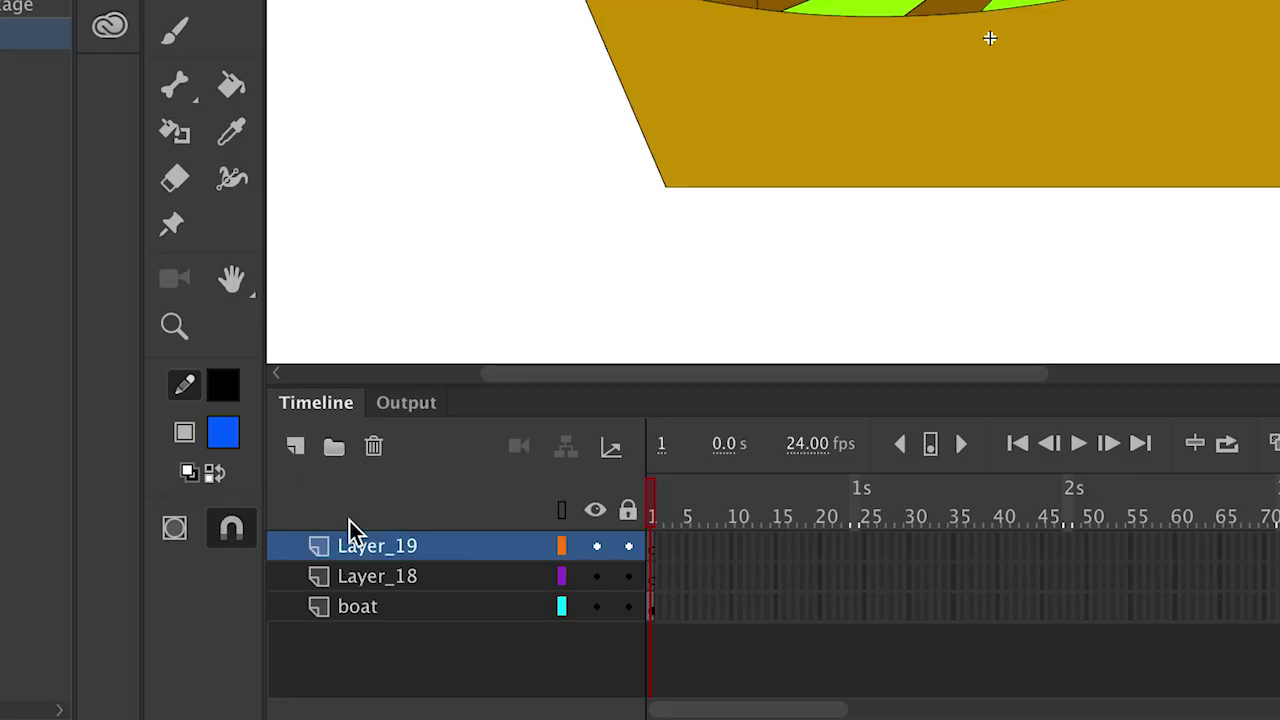
pyautogui.doubleClick(377, 578)
pyautogui.write('mast')
pyautogui.press('Return')
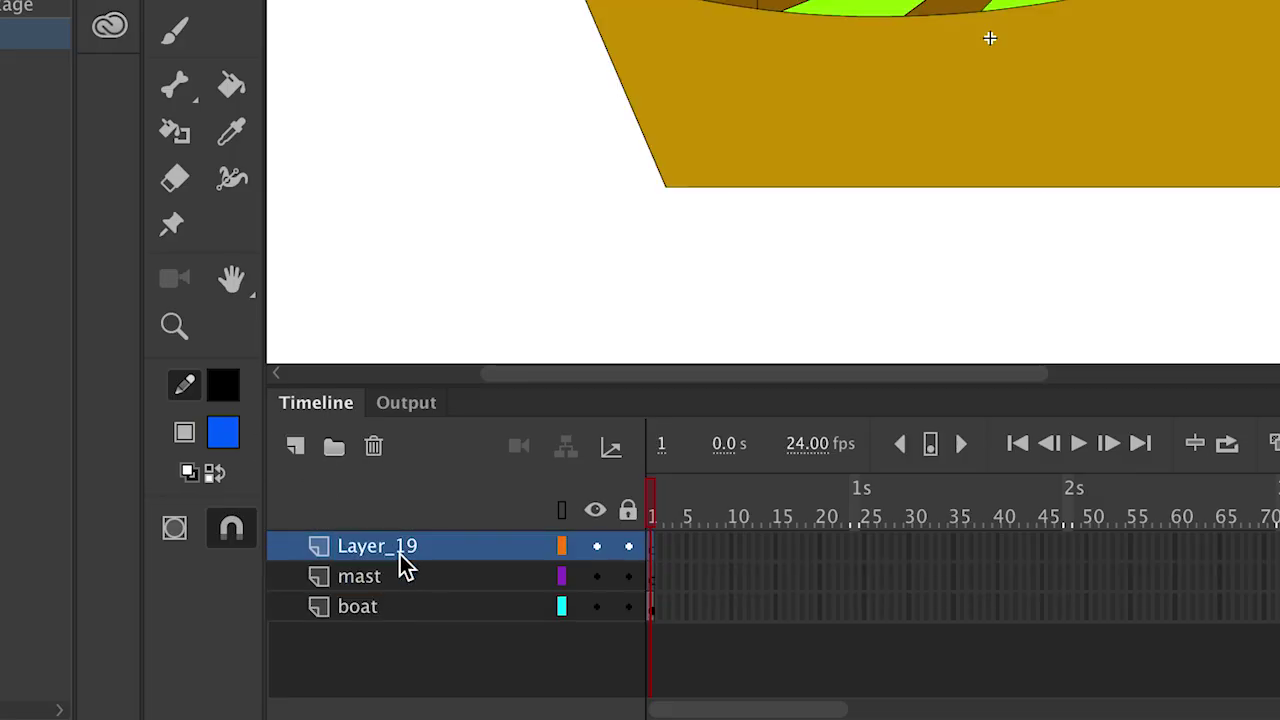
pyautogui.doubleClick(398, 548)
pyautogui.write('sail')
pyautogui.press('Return')
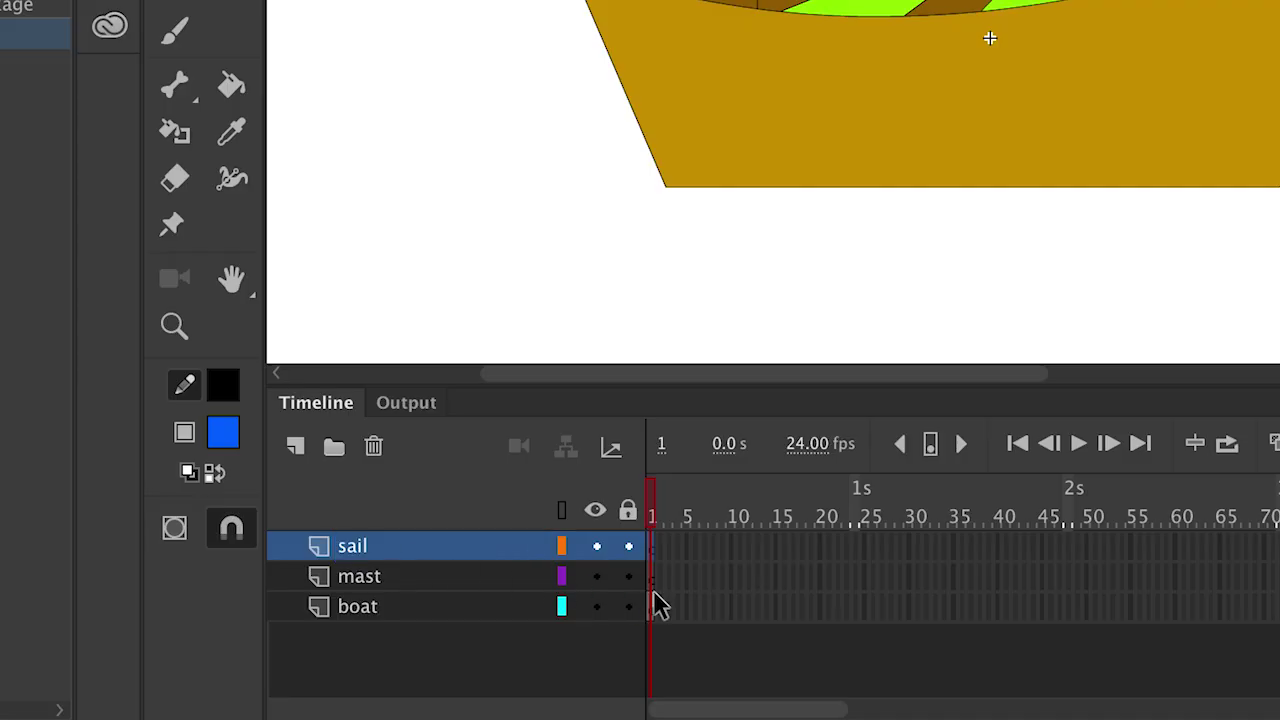
# On the mast layer, set the Rectangle Tool to no stroke and a gradient fill.
pyautogui.click(642, 576)
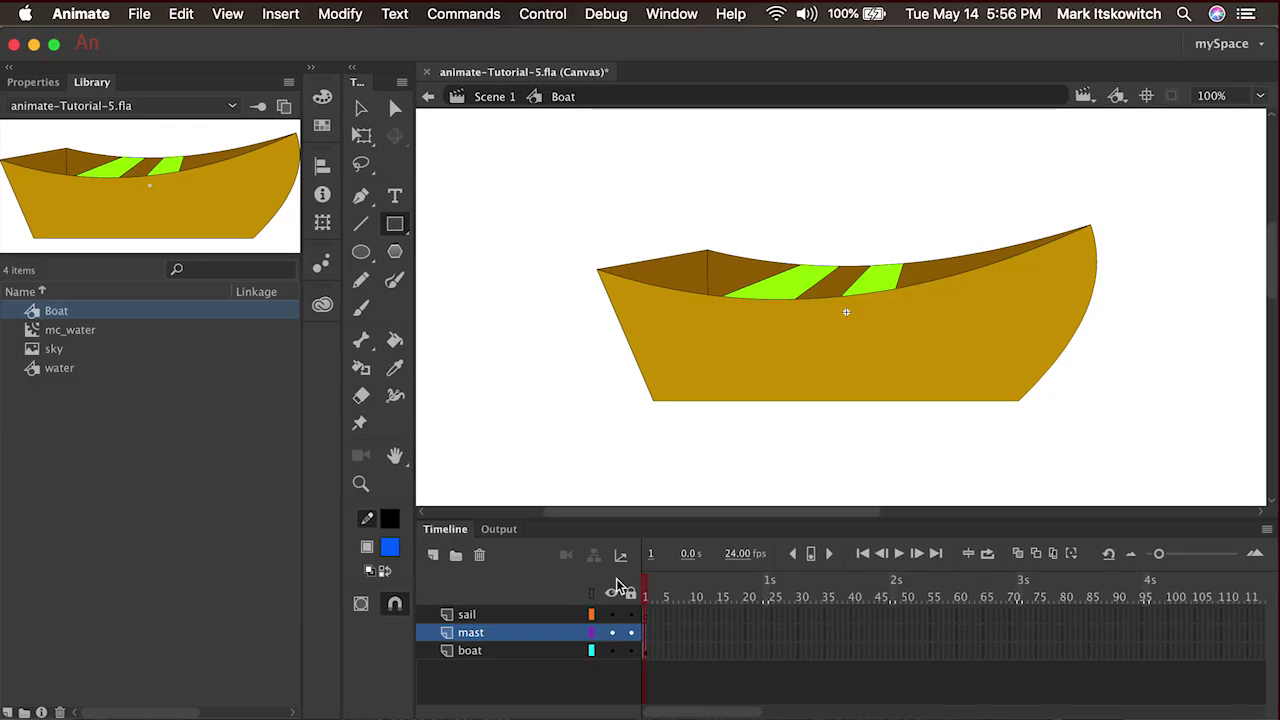
pyautogui.click(395, 224)
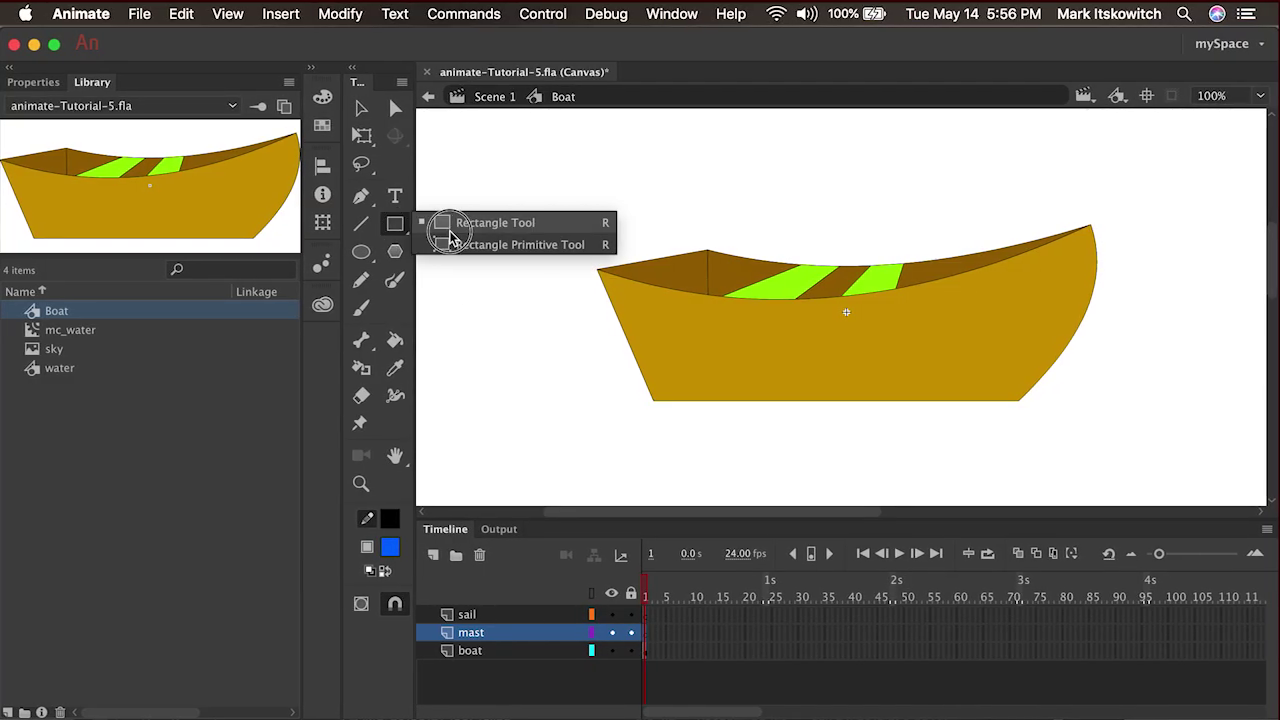
pyautogui.click(445, 221)
pyautogui.click(323, 97)
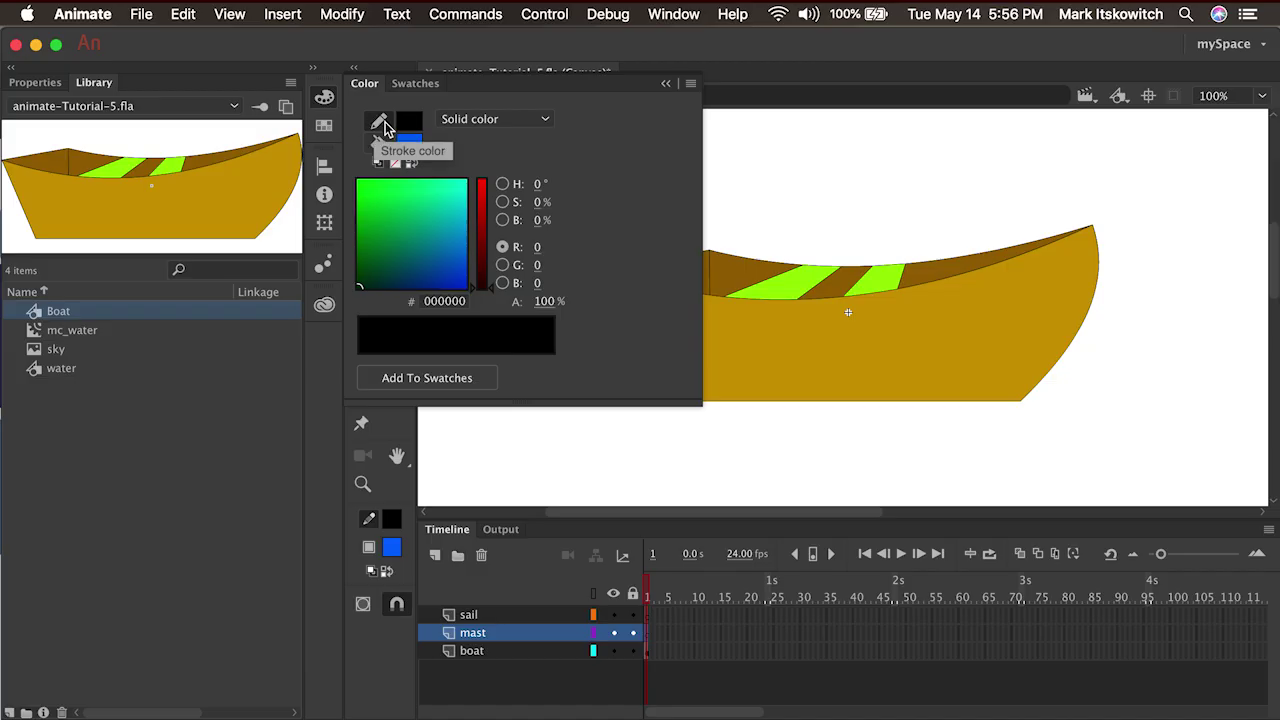
pyautogui.click(409, 121)
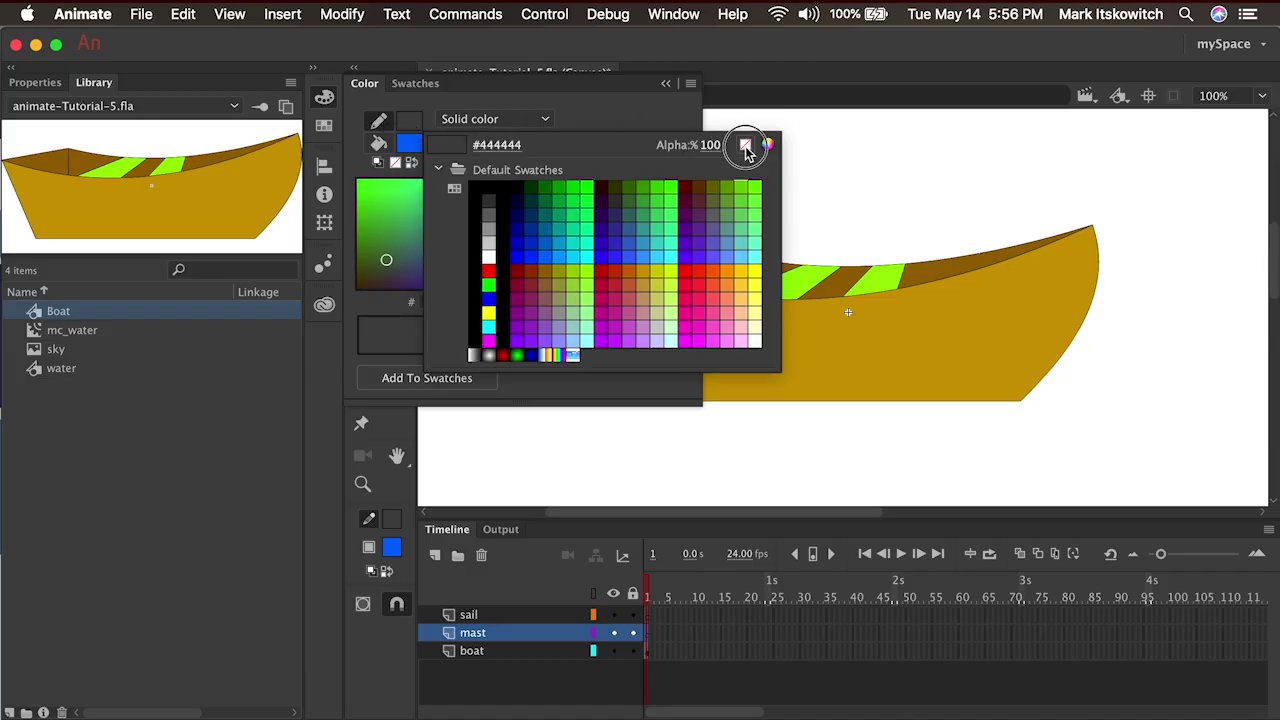
pyautogui.click(744, 147)
pyautogui.click(409, 144)
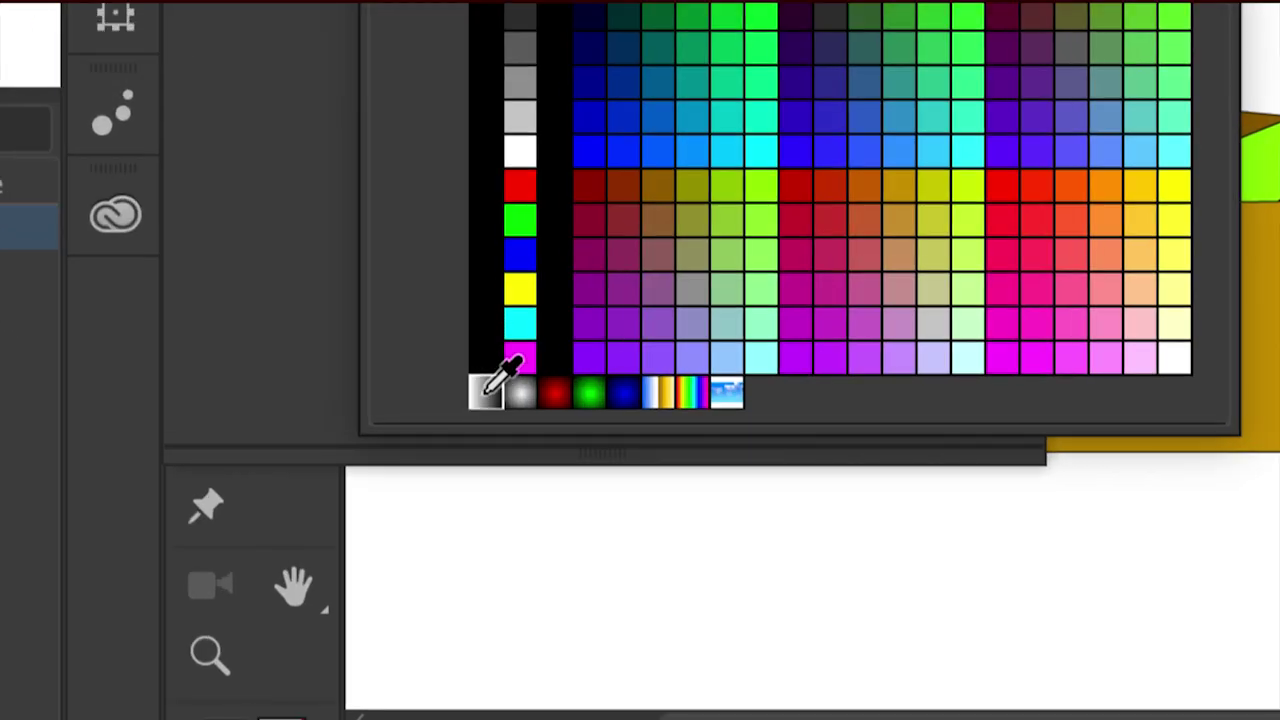
pyautogui.click(486, 393)
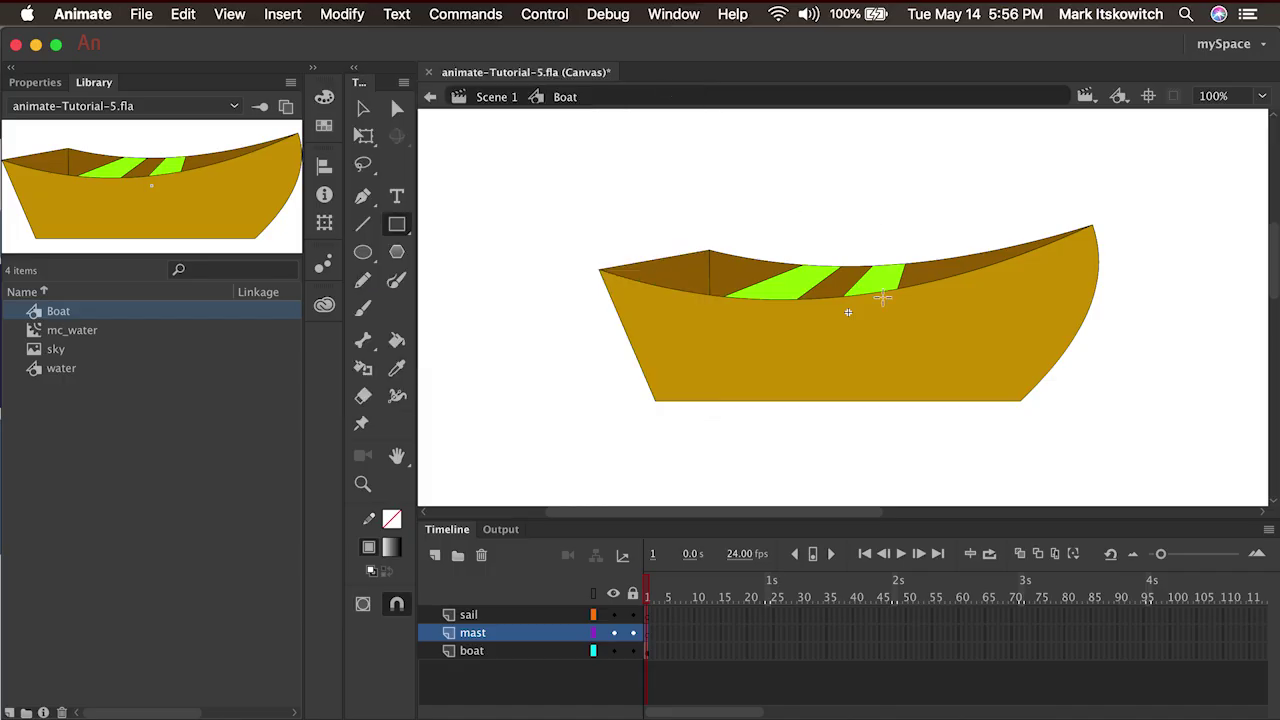
# Draw a tall gradient rectangle rising from the boat as the mast, then zoom in on its base.
pyautogui.moveTo(960, 287); pyautogui.dragTo(900, 120)
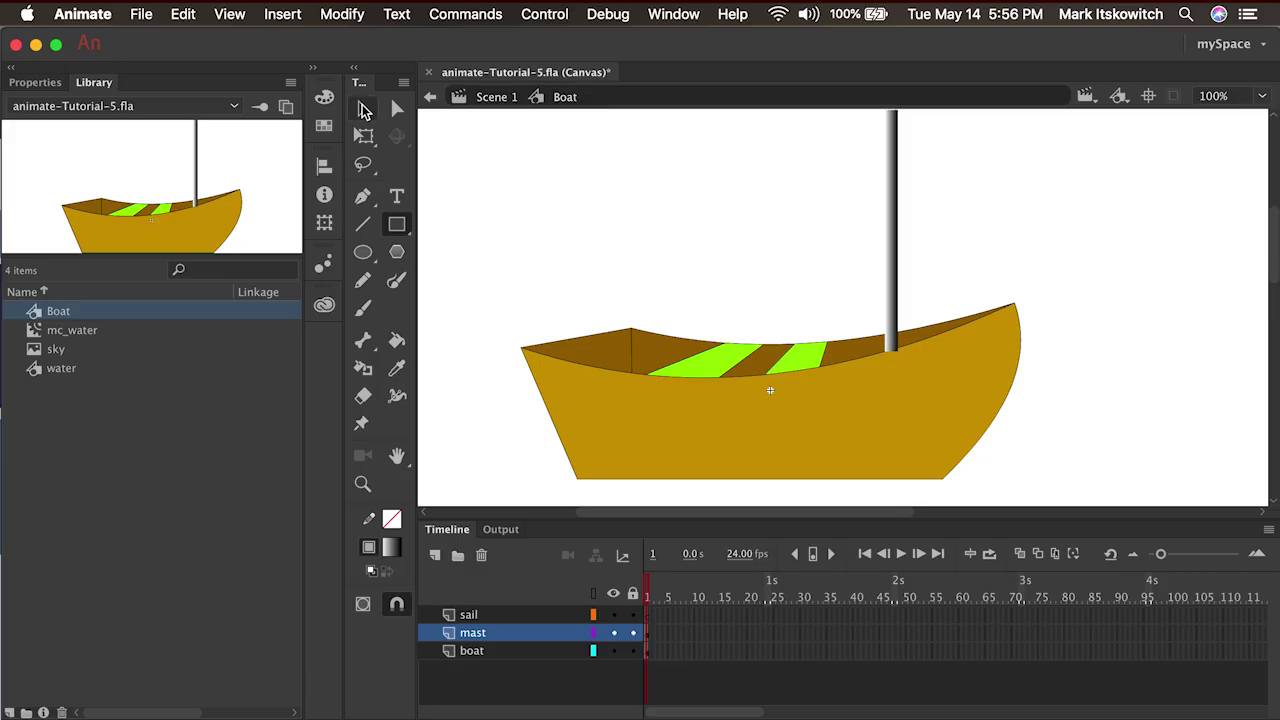
pyautogui.press('z')
pyautogui.moveTo(818, 320); pyautogui.dragTo(971, 413)
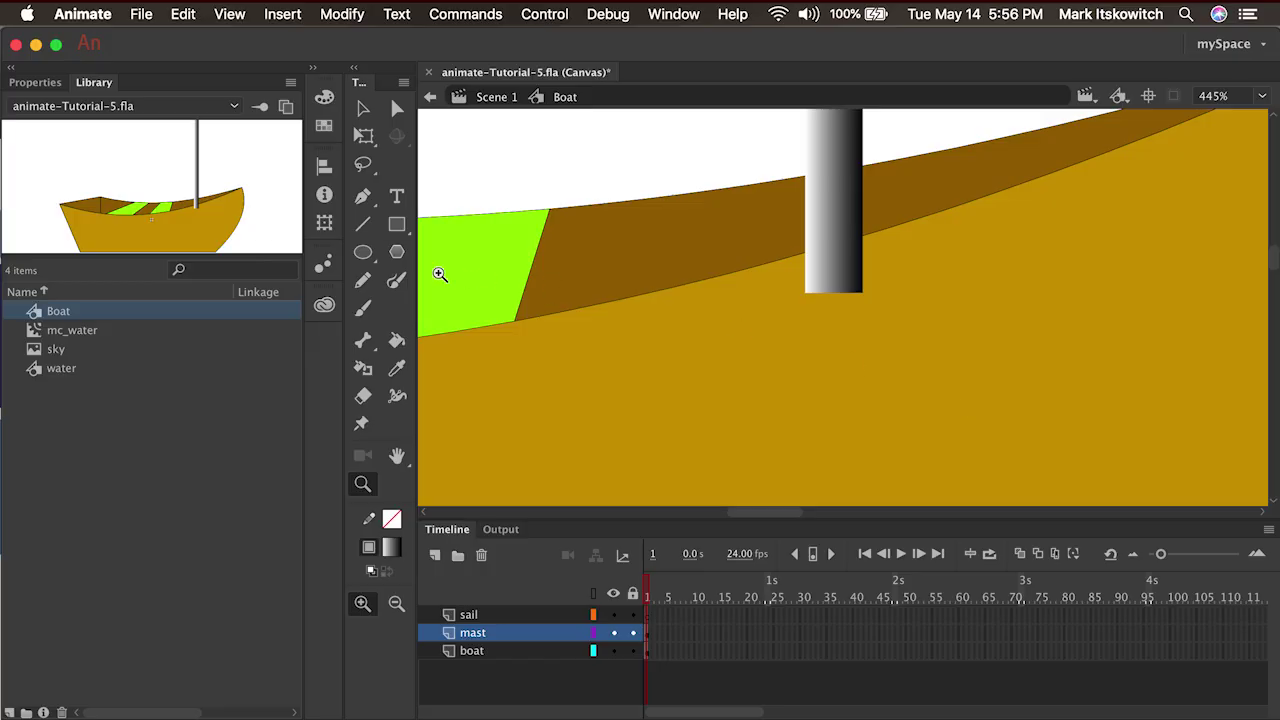
# Draw a red line across the mast along the boat's rim.
pyautogui.click(363, 228)
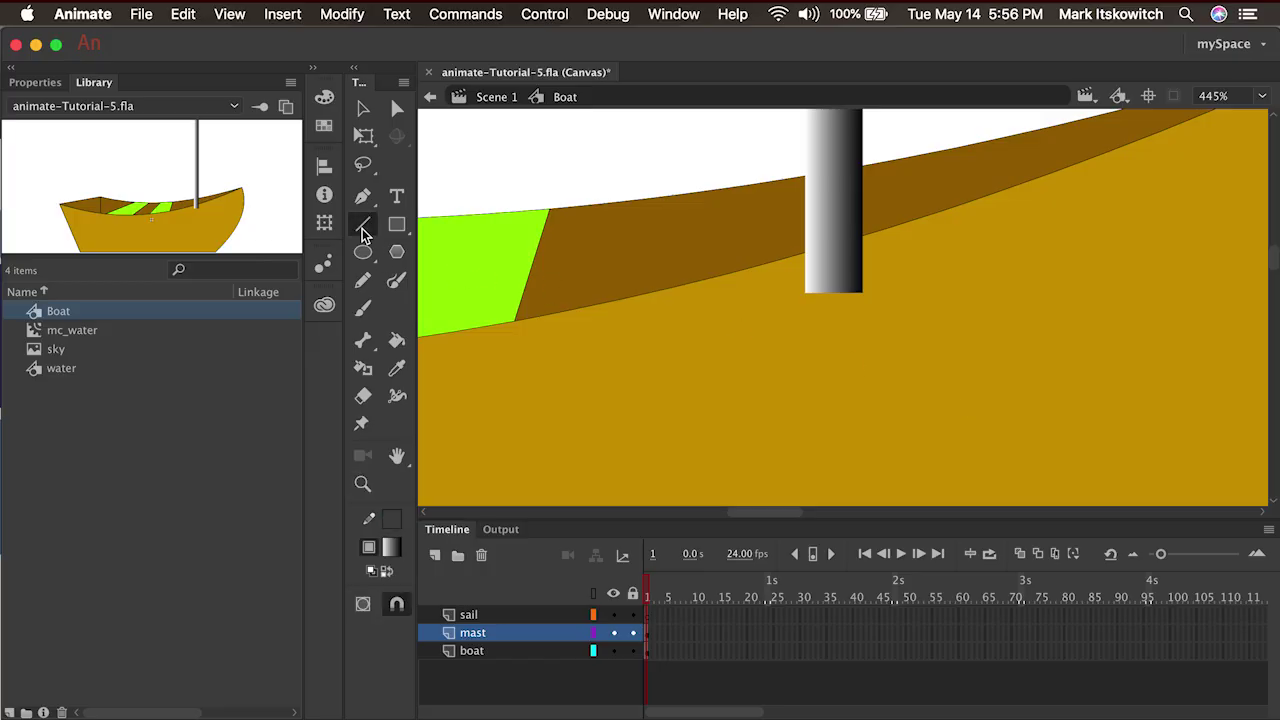
pyautogui.click(372, 519)
pyautogui.click(468, 665)
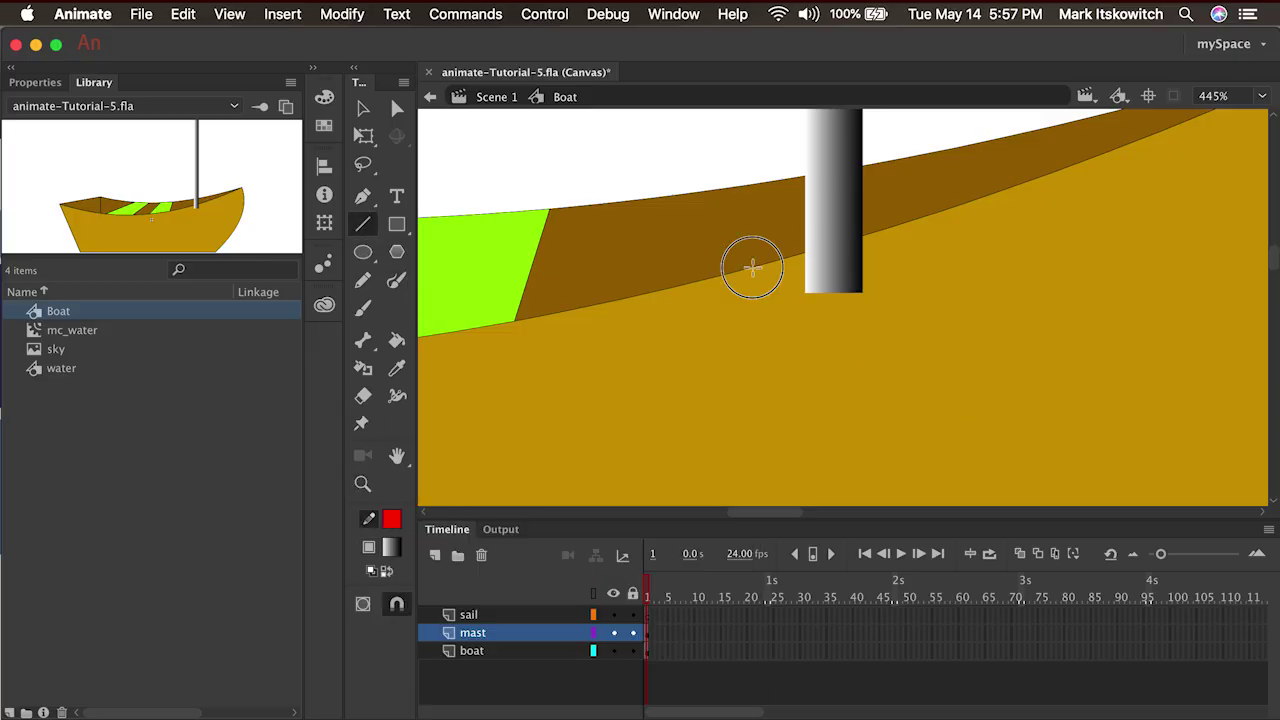
pyautogui.moveTo(750, 266); pyautogui.dragTo(911, 219)
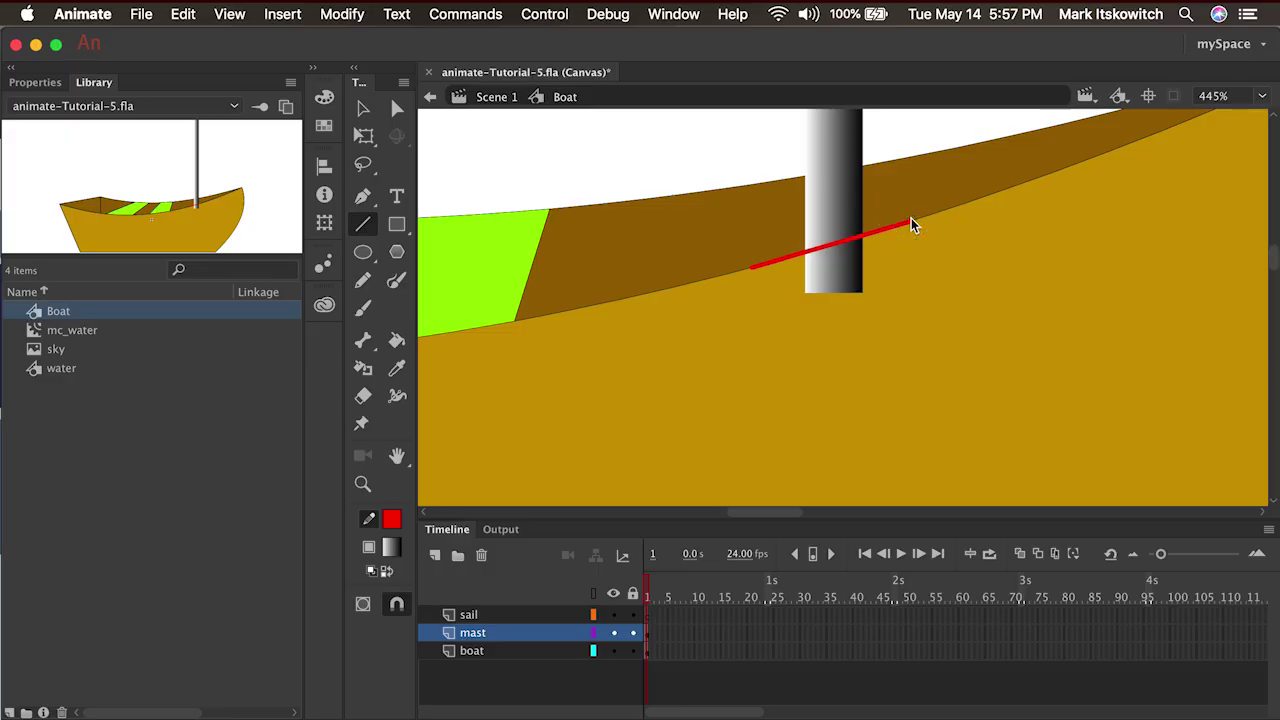
# Remove the mast below the line and the red guide line, then zoom back out.
pyautogui.click(364, 110)
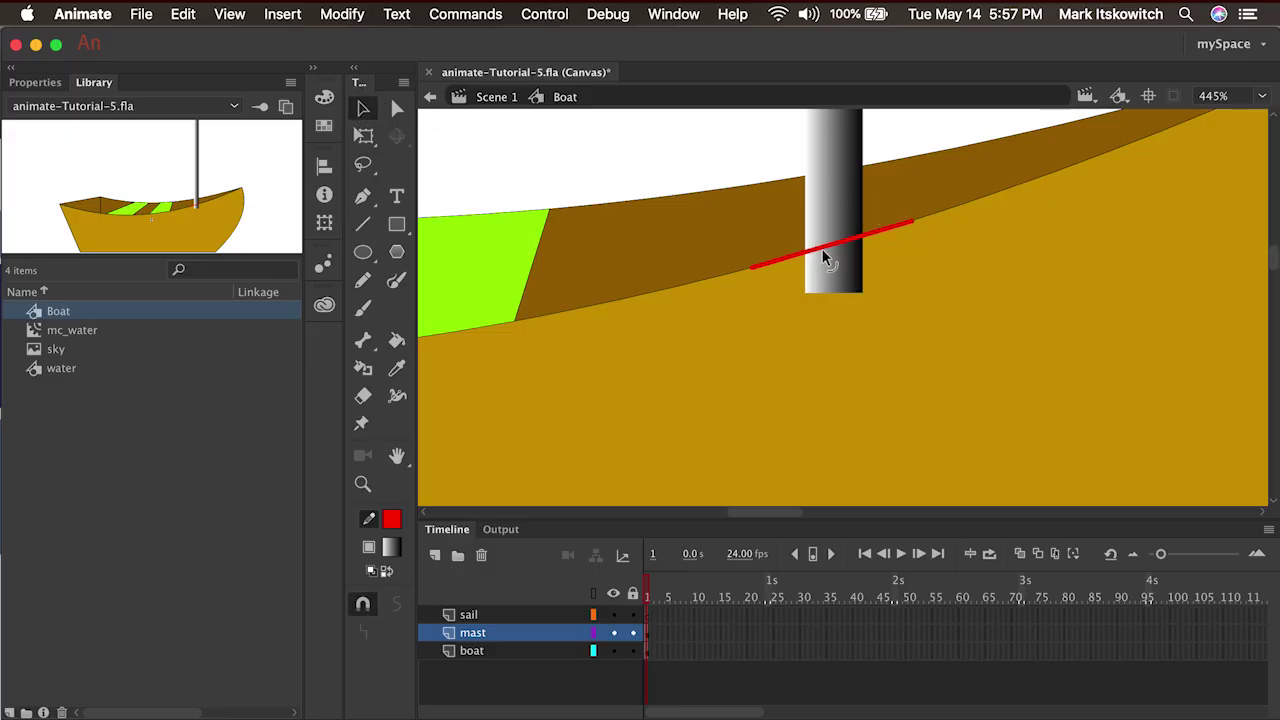
pyautogui.click(845, 282)
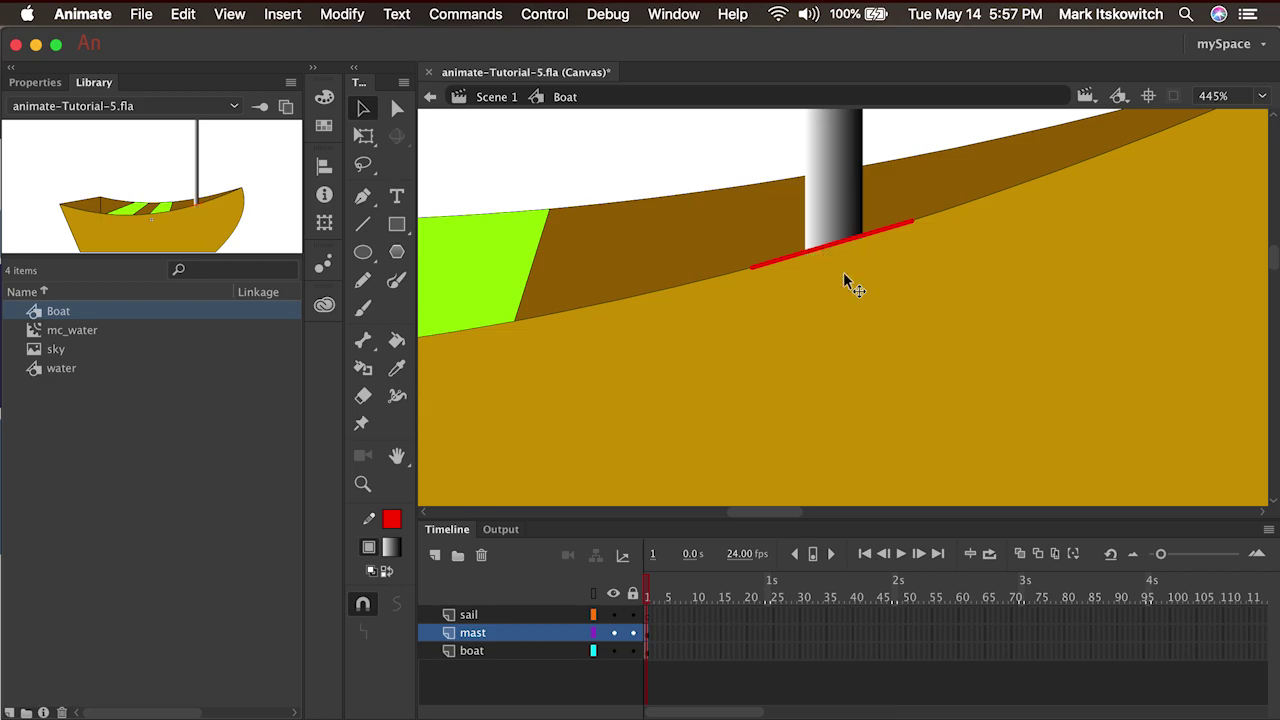
pyautogui.click(787, 263)
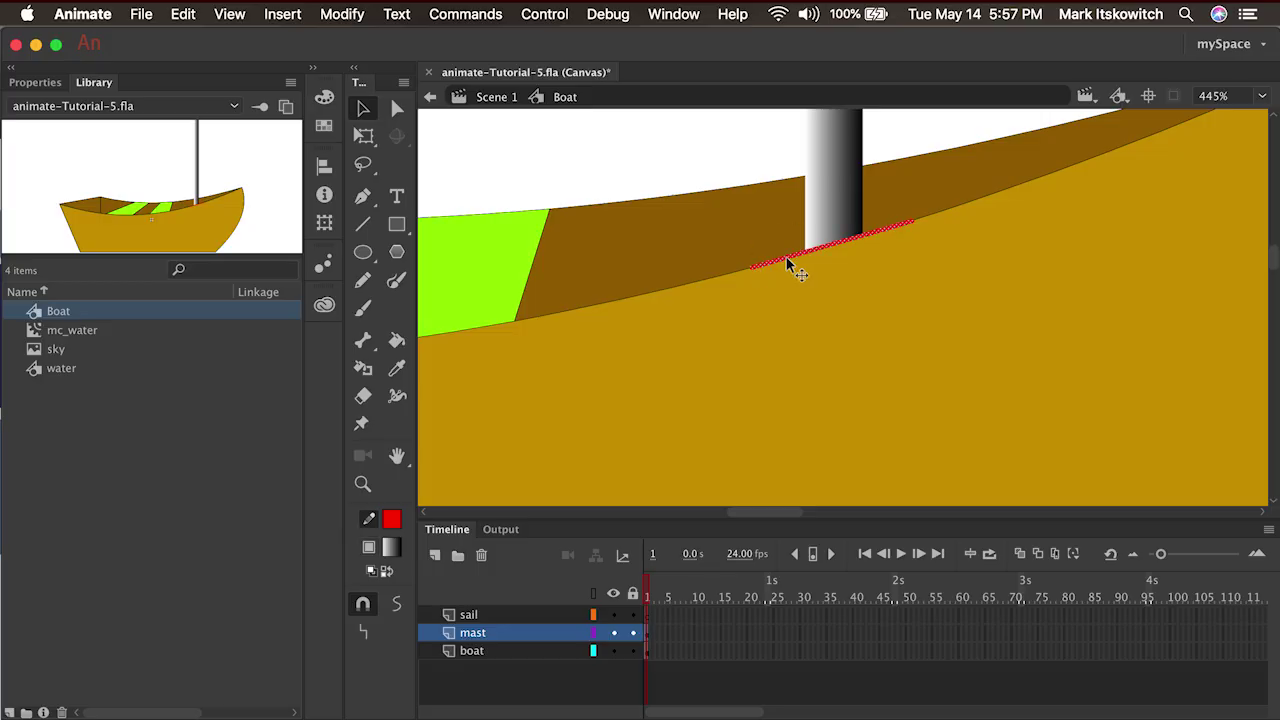
pyautogui.press('Delete')
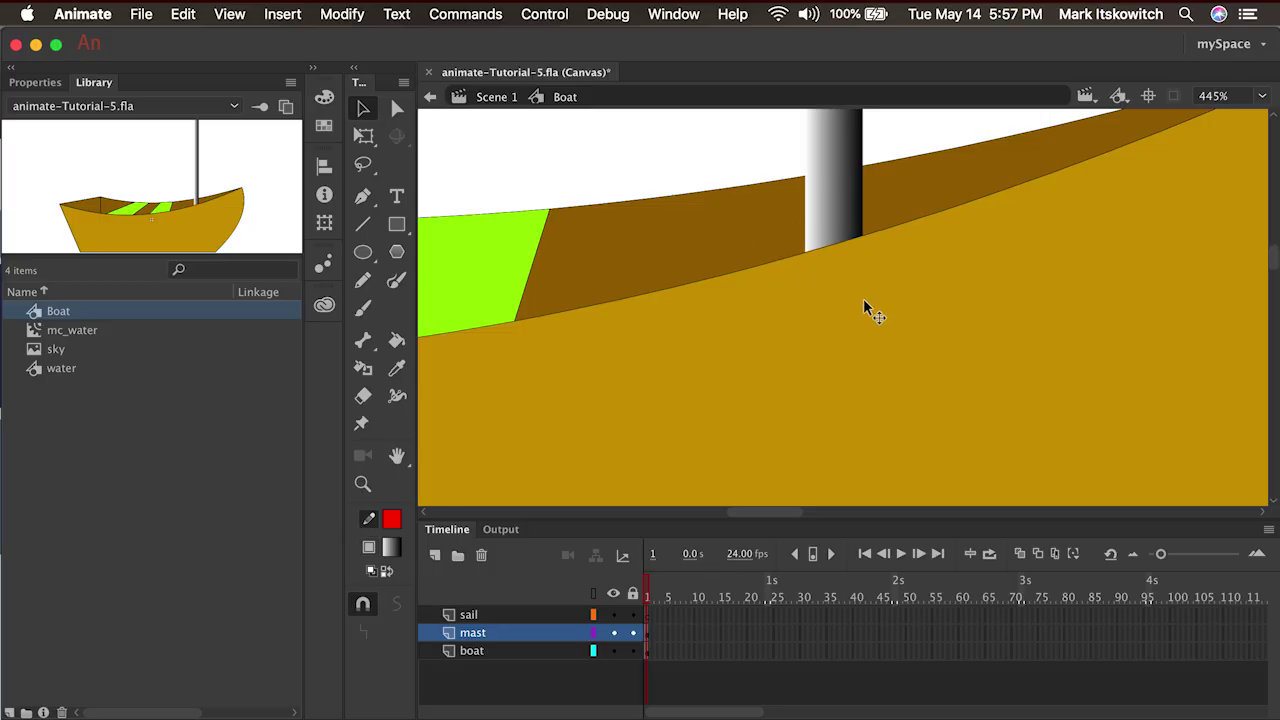
pyautogui.press('super+minus')
pyautogui.press('super+minus')
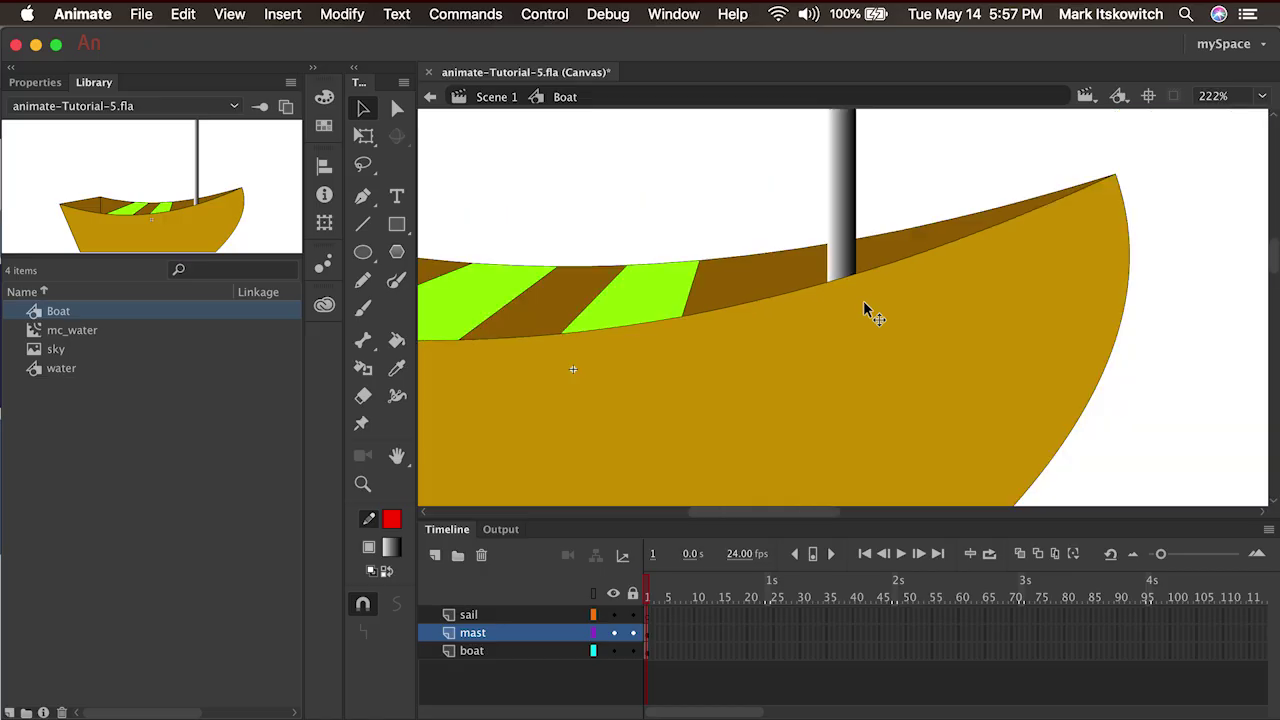
pyautogui.click(231, 15)
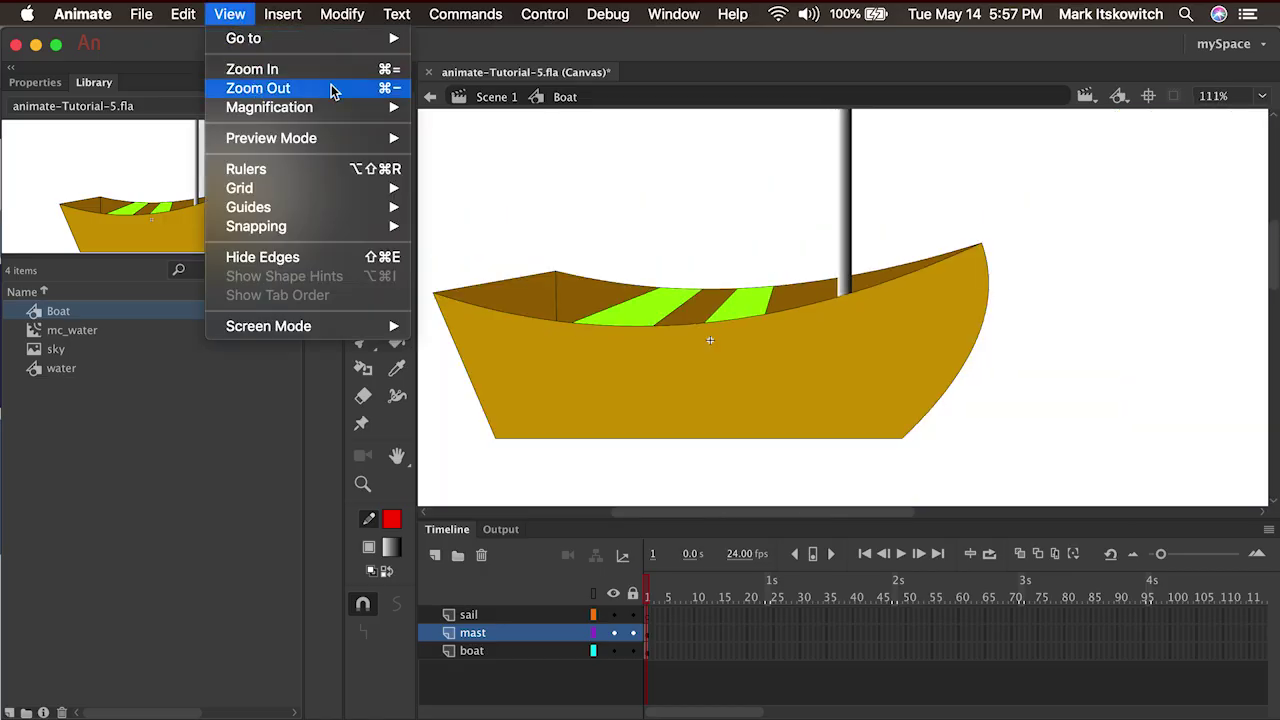
# On the sail layer, draw a red-filled, outline-free rectangle beside the mast.
pyautogui.click(575, 174)
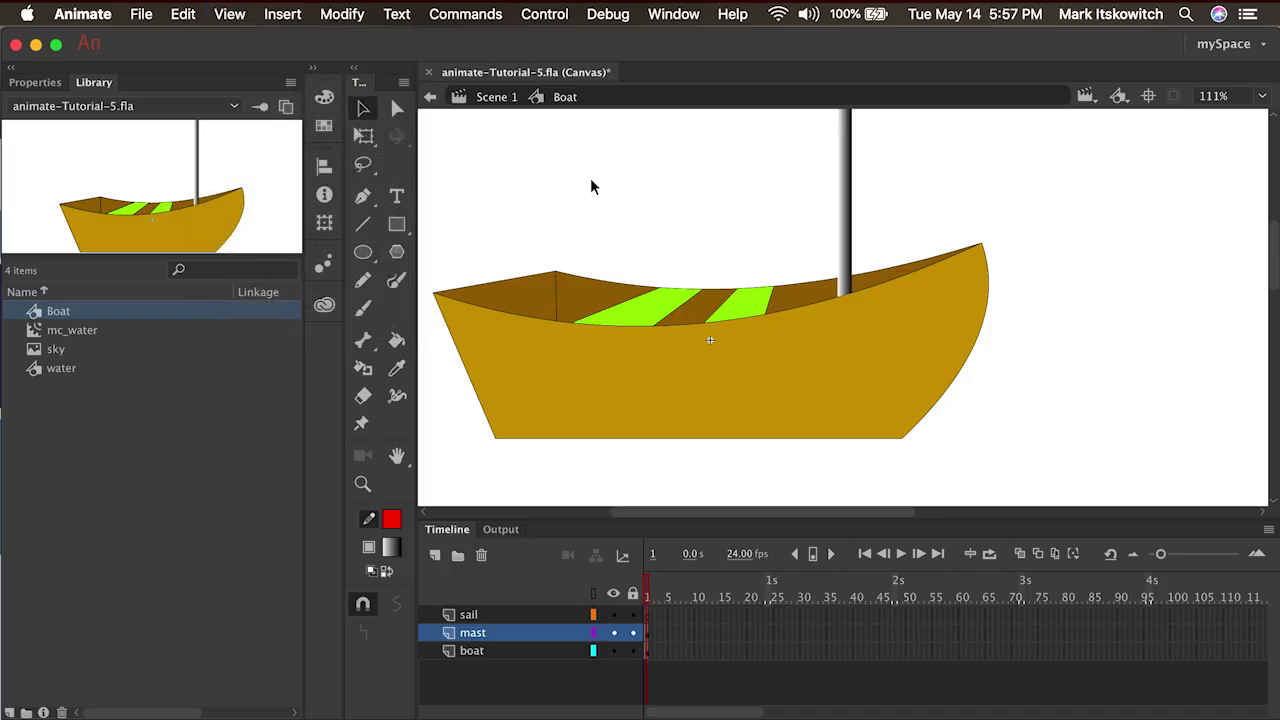
pyautogui.click(505, 615)
pyautogui.moveTo(397, 224); pyautogui.dragTo(445, 218)
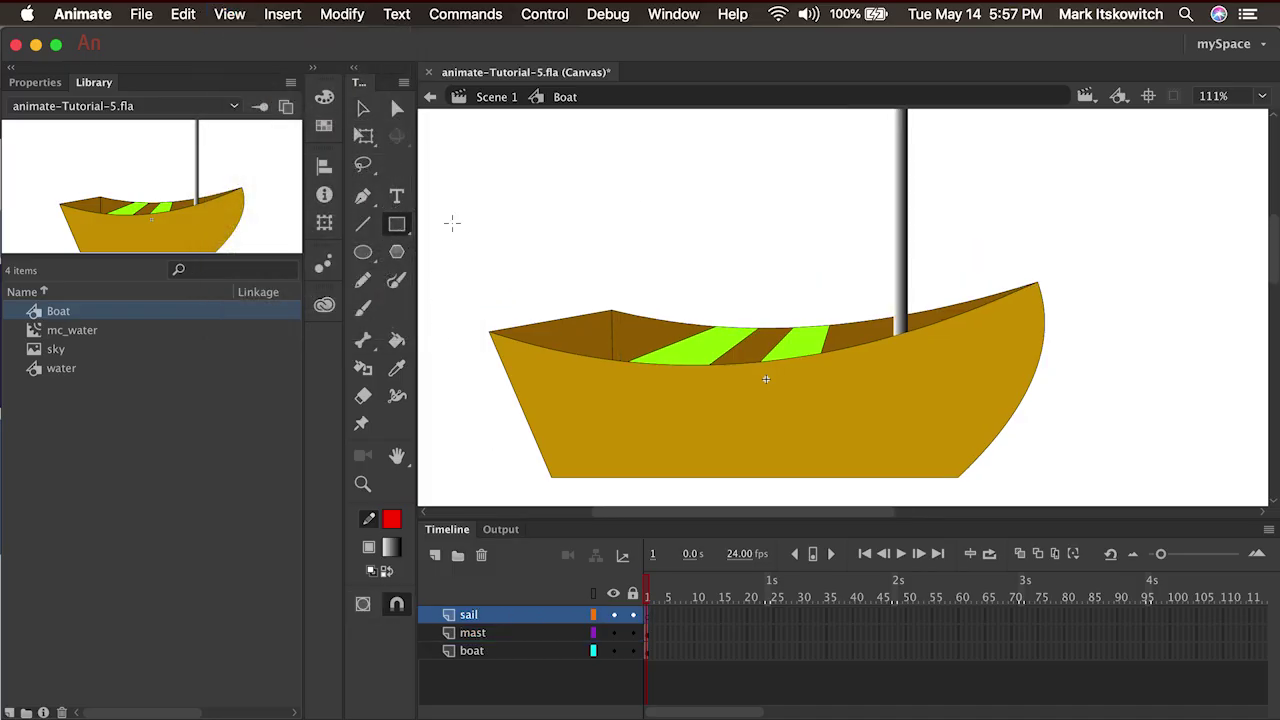
pyautogui.click(391, 518)
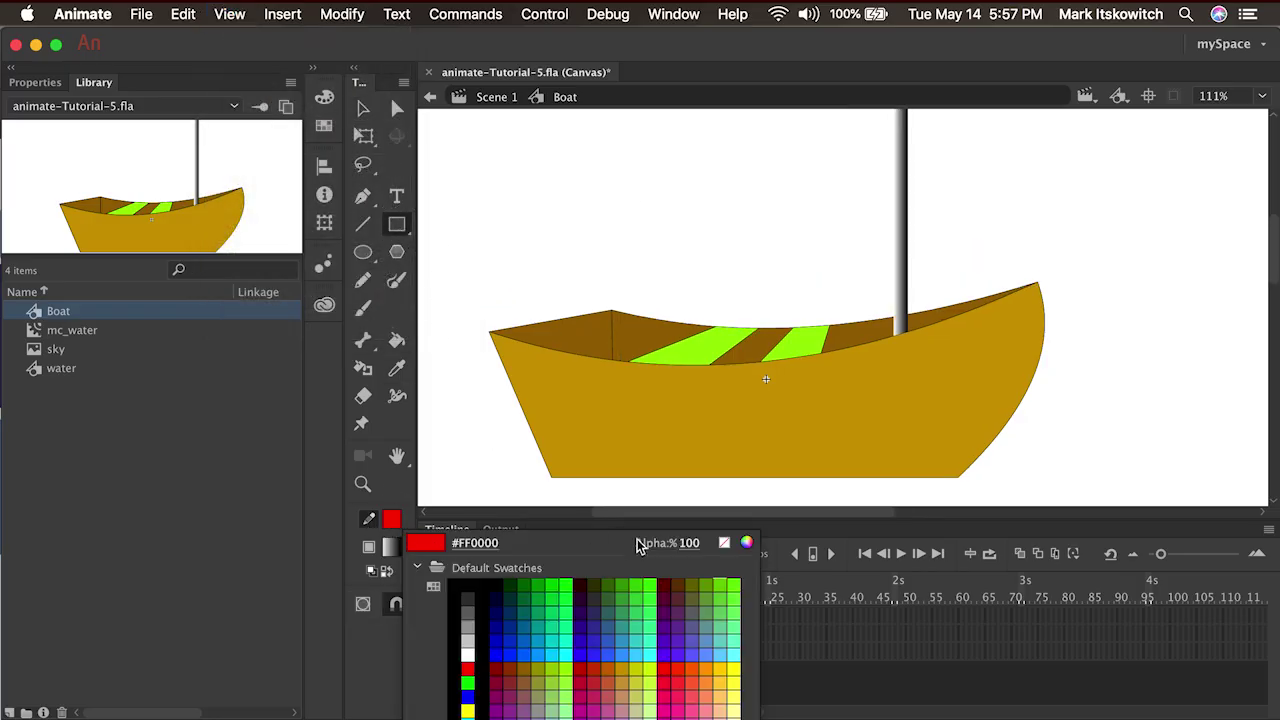
pyautogui.click(724, 543)
pyautogui.click(391, 547)
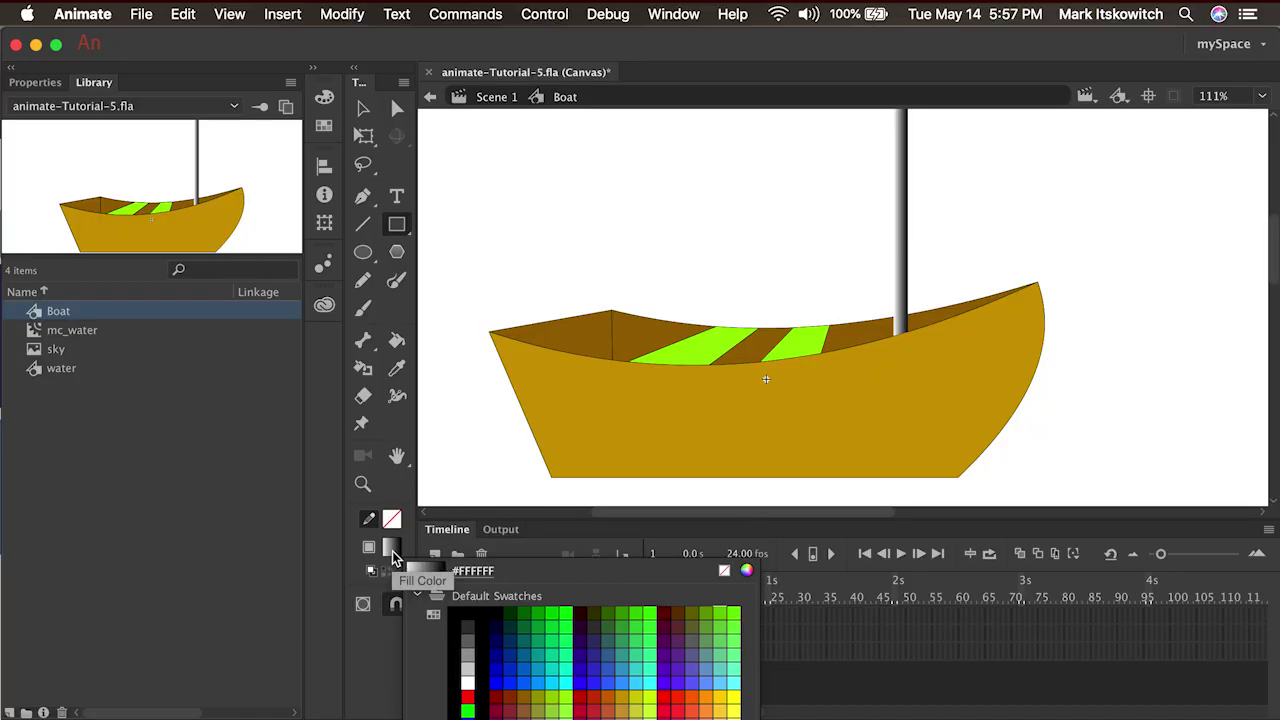
pyautogui.click(472, 692)
pyautogui.scroll(2, 912, 118)
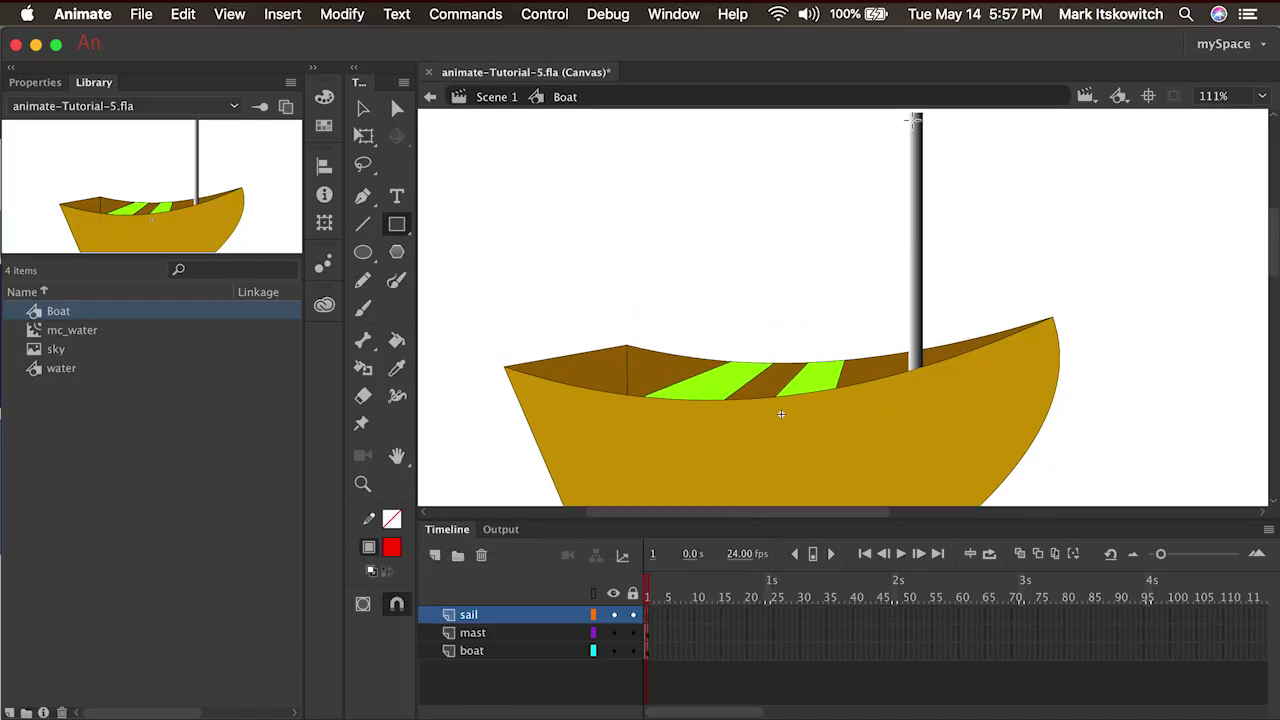
pyautogui.moveTo(912, 118); pyautogui.dragTo(560, 342)
# Reshape the rectangle into a triangular sail with a curved slanted edge and bottom.
pyautogui.click(364, 114)
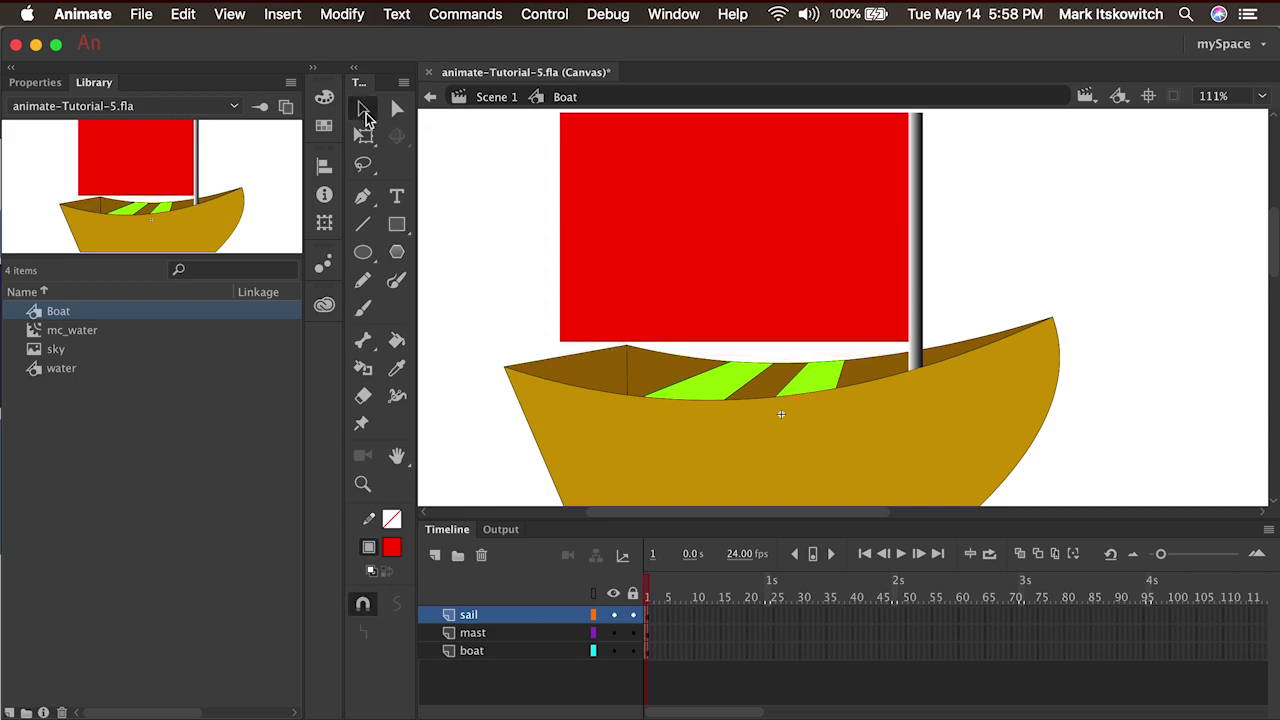
pyautogui.moveTo(563, 115); pyautogui.dragTo(566, 342)
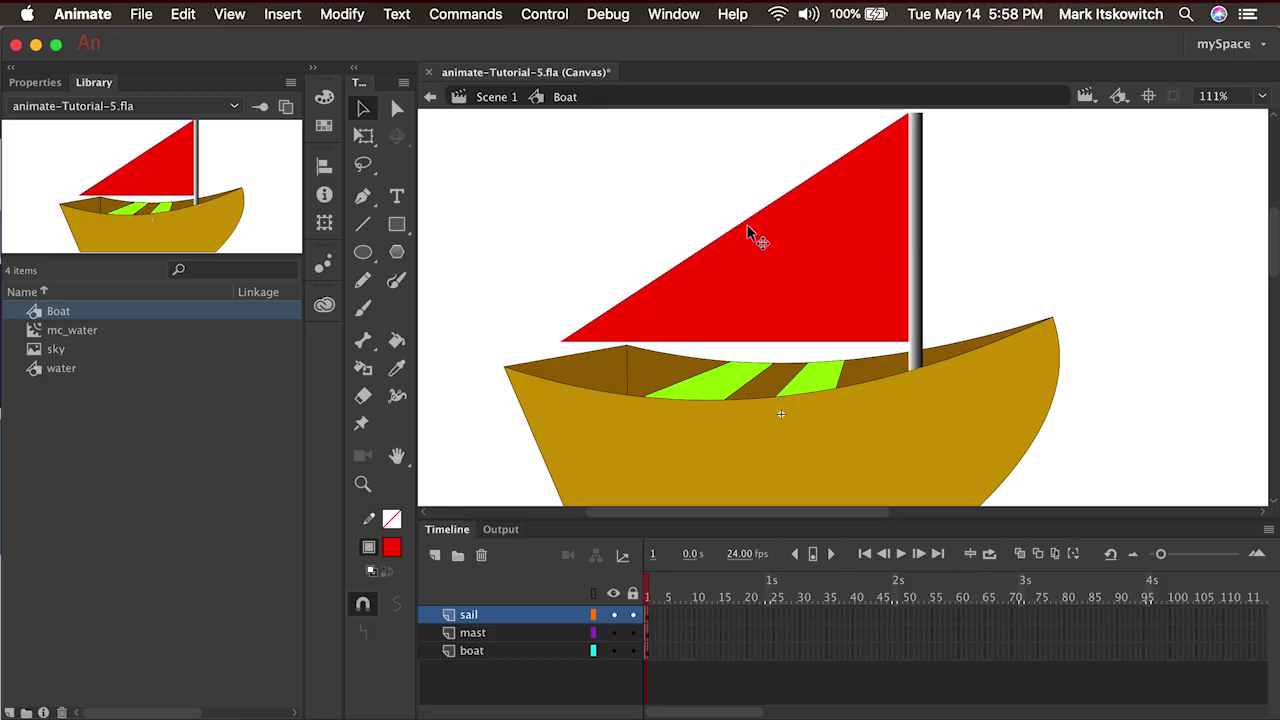
pyautogui.moveTo(742, 230); pyautogui.dragTo(720, 193)
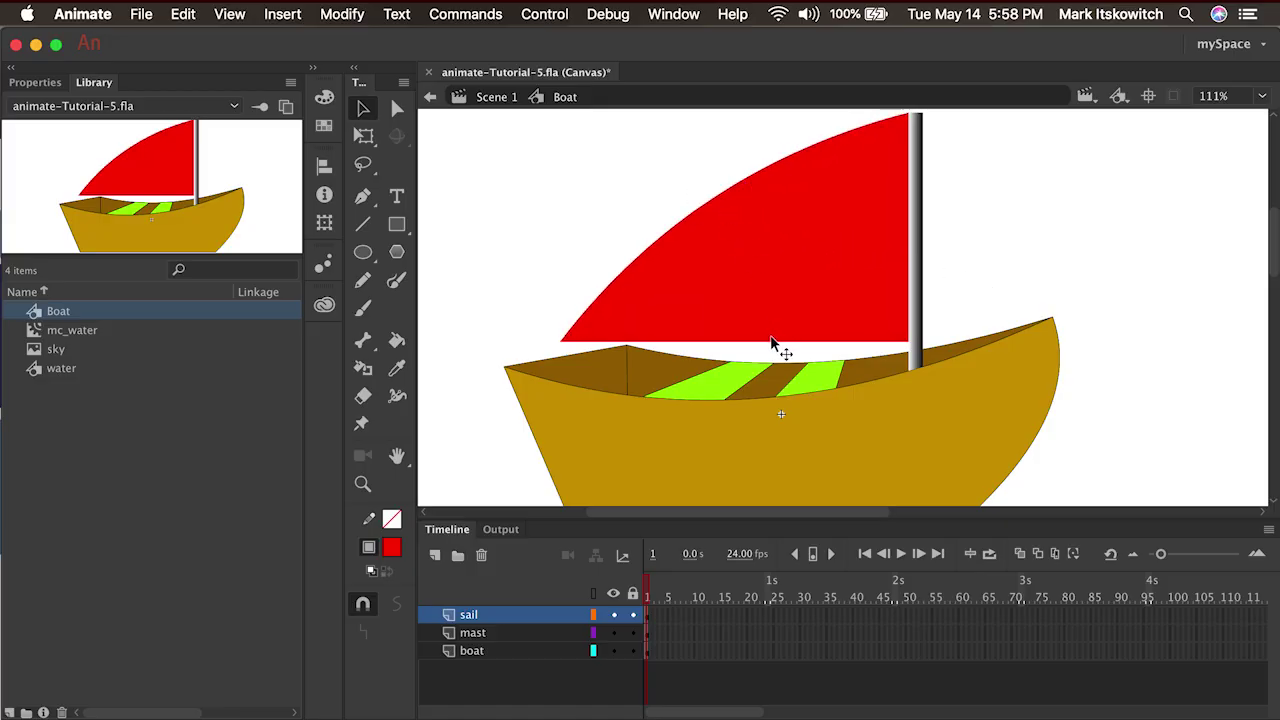
pyautogui.moveTo(774, 345)
pyautogui.mouseDown()
pyautogui.moveTo(766, 320)
pyautogui.moveTo(777, 331)
pyautogui.mouseUp()
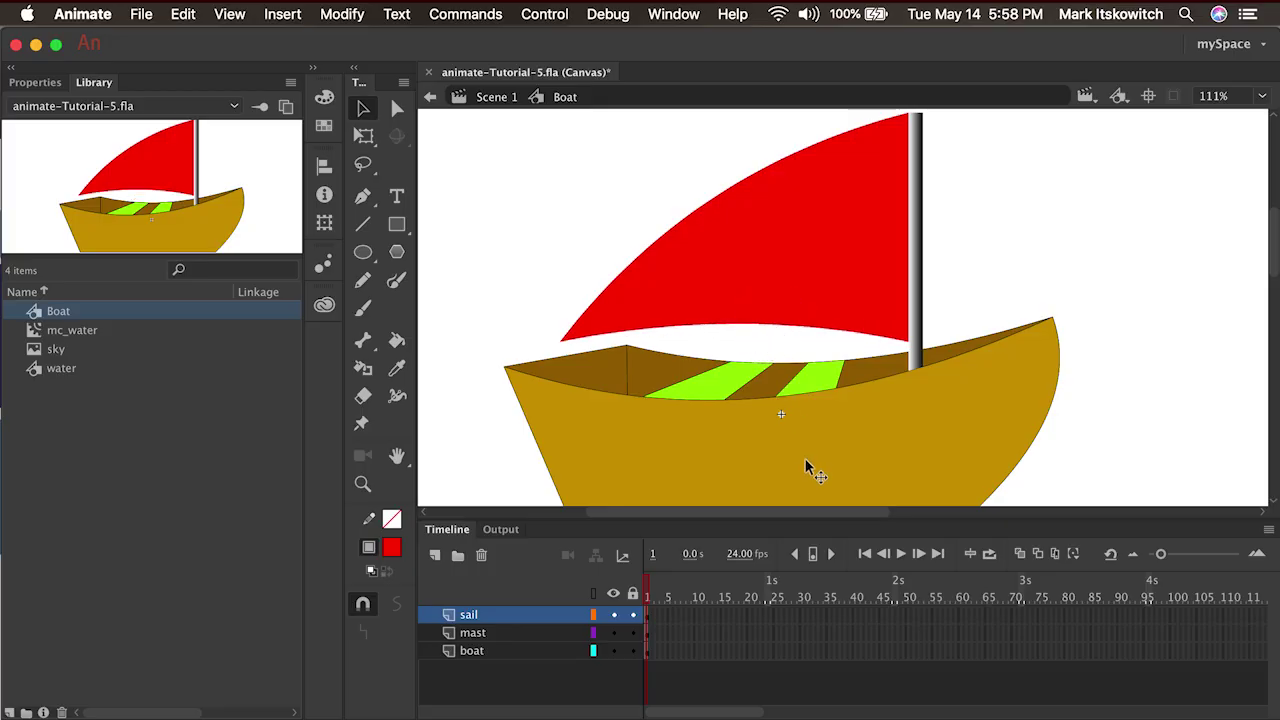
# Convert the selected sail into a Movie Clip symbol named mc_sail via Modify > Convert to Symbol.
pyautogui.click(768, 283)
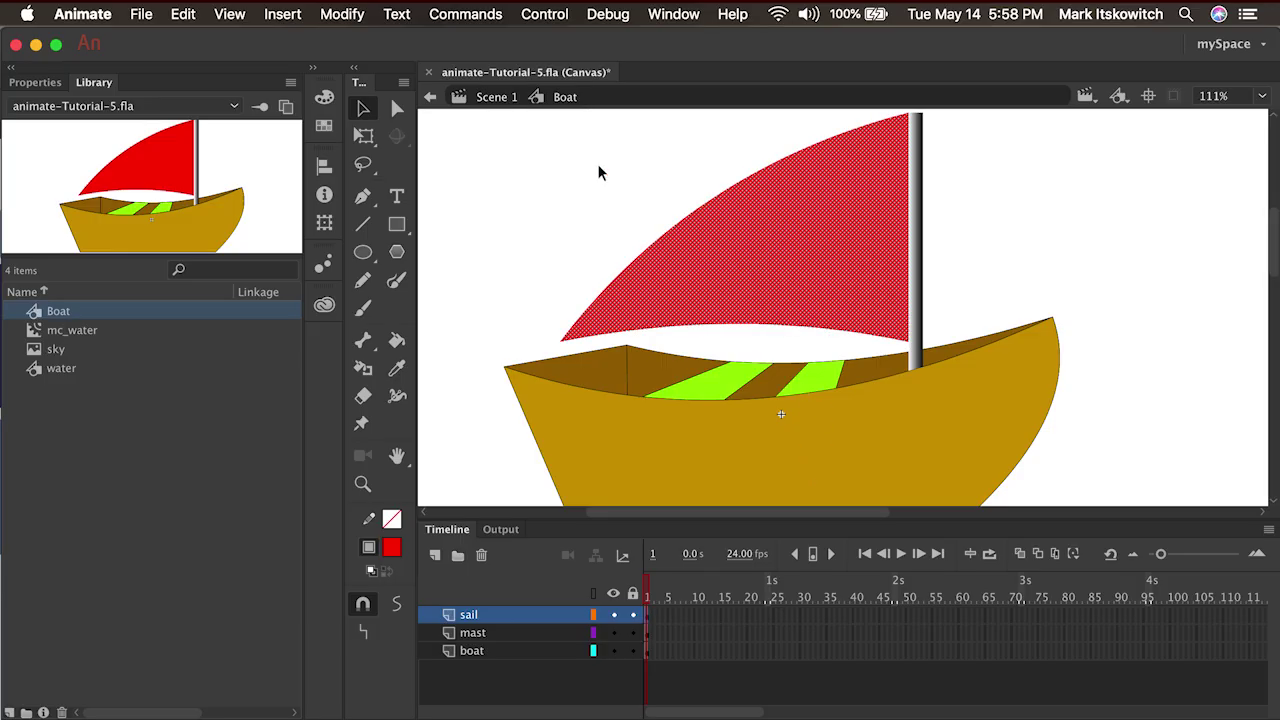
pyautogui.click(350, 14)
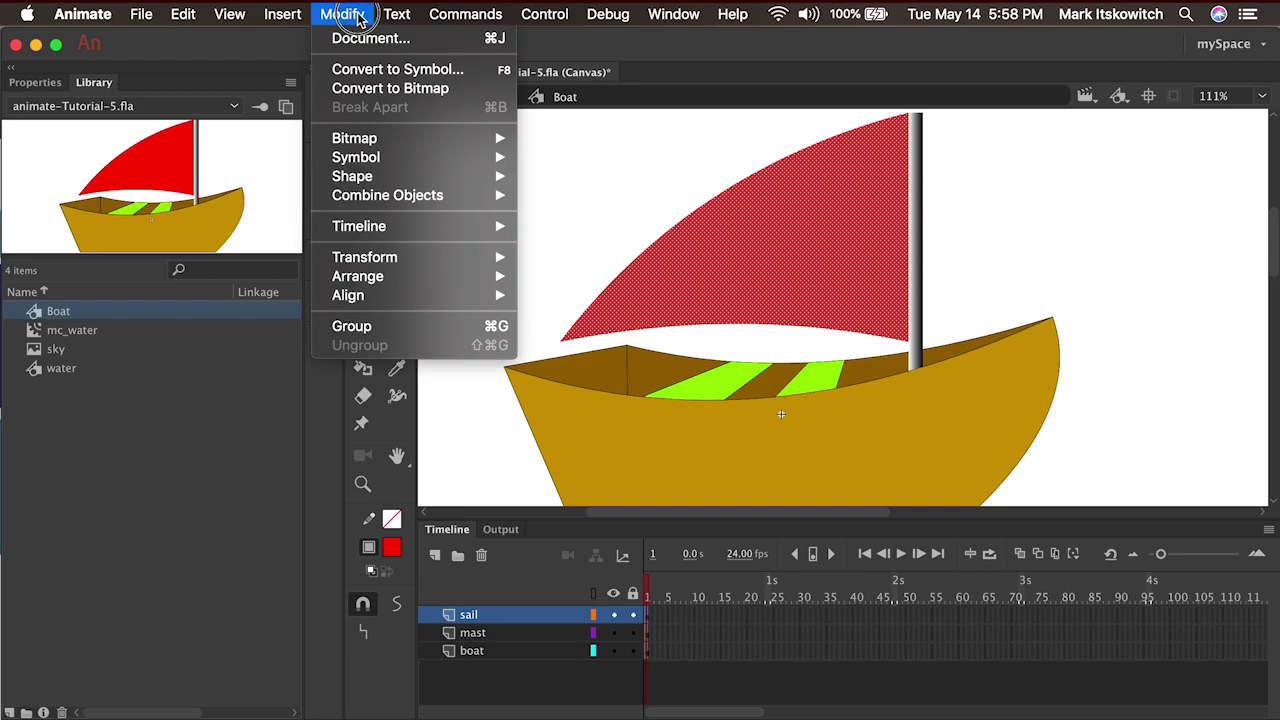
pyautogui.click(368, 70)
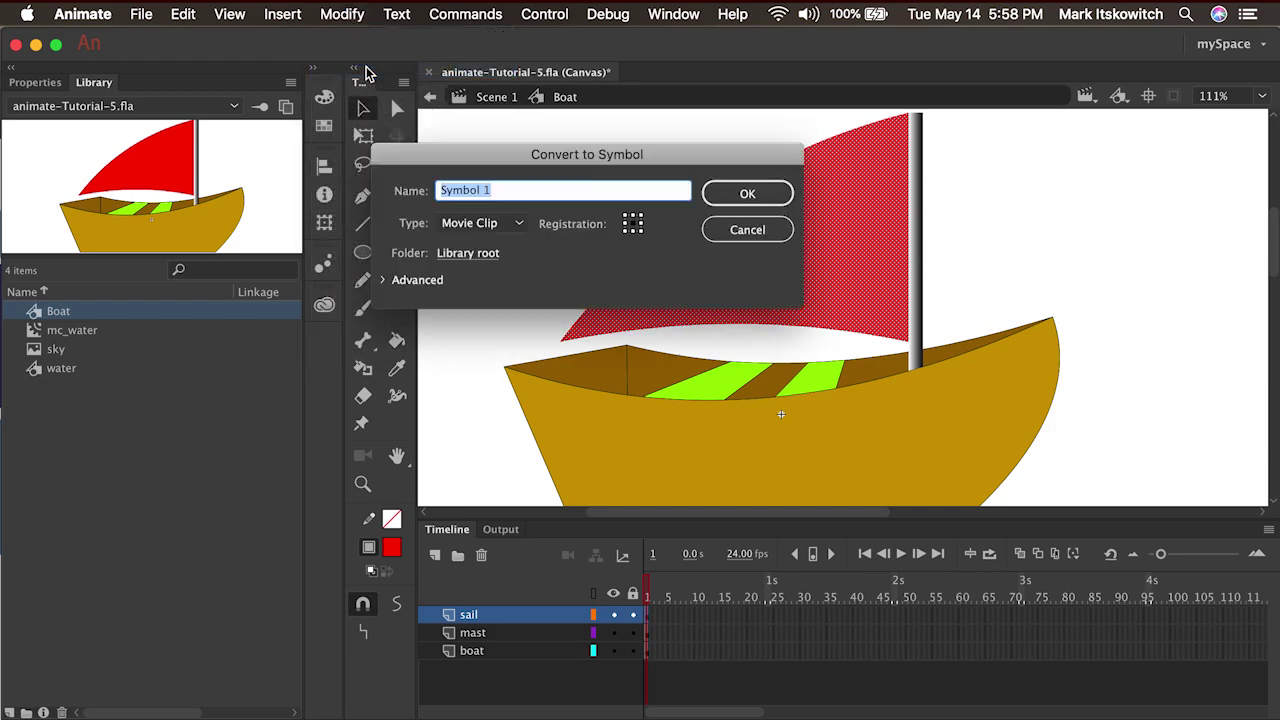
pyautogui.write('mc_sail')
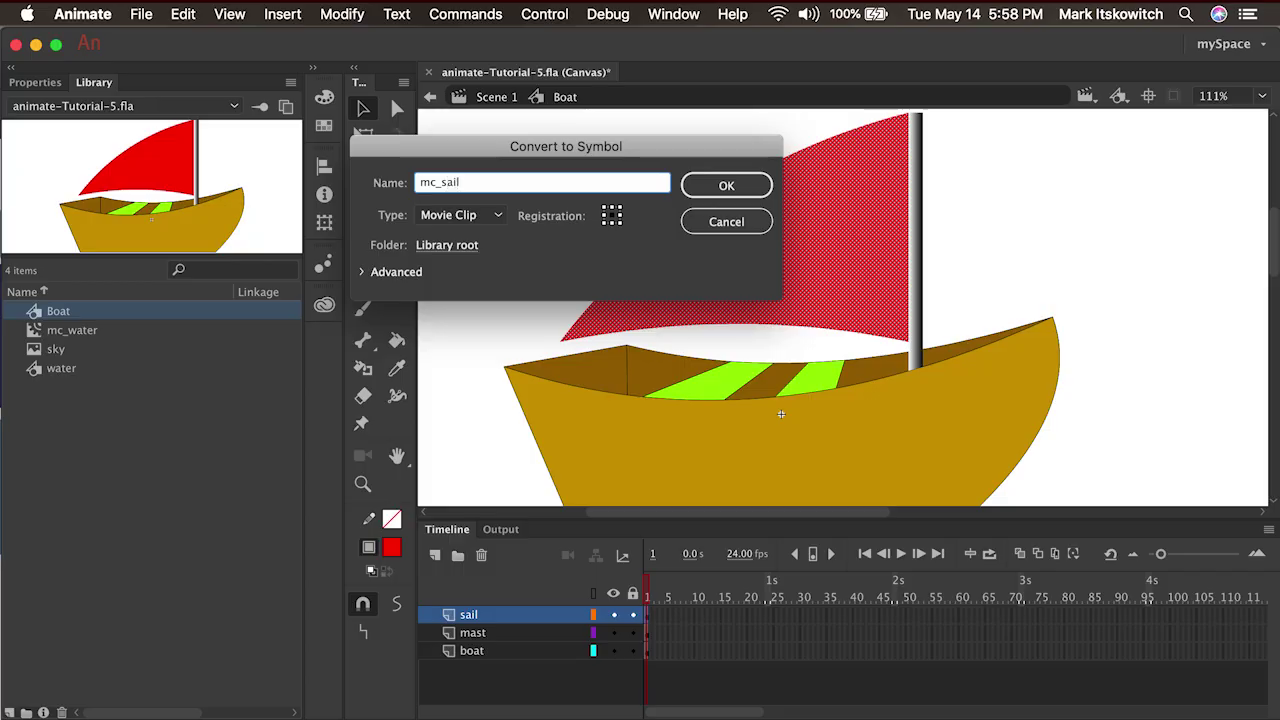
pyautogui.click(726, 187)
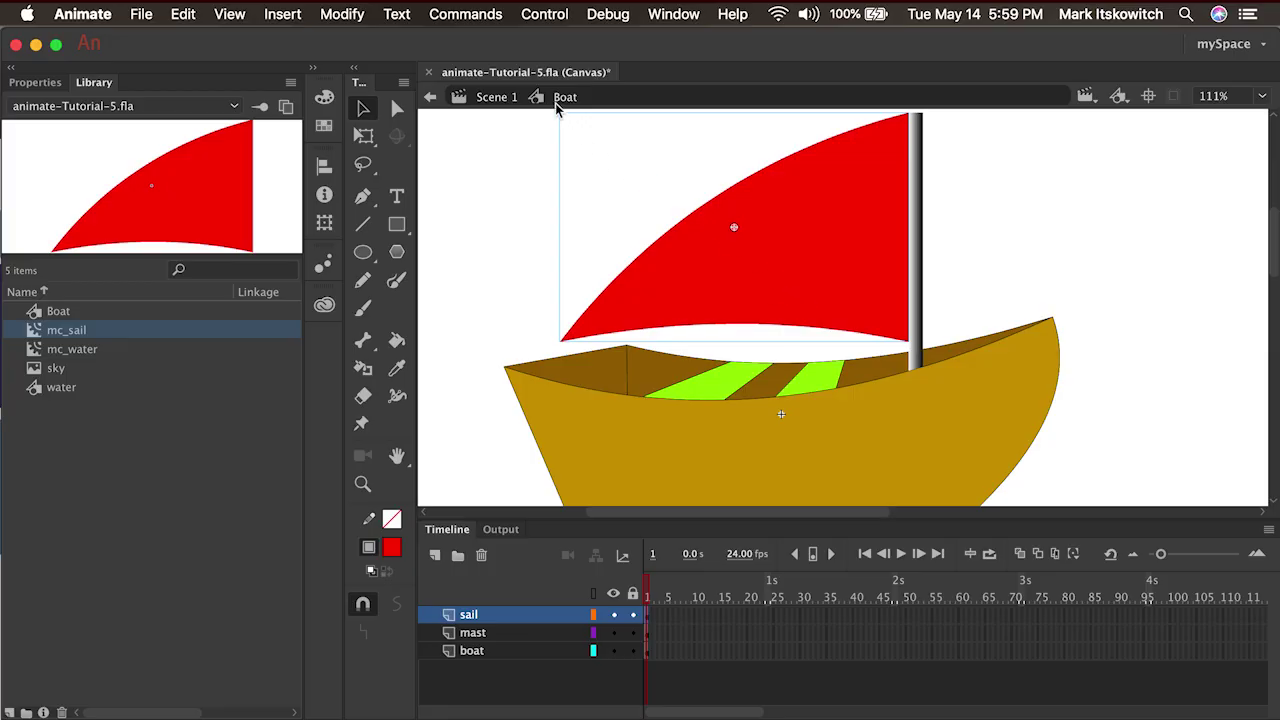
# Enter the mc_sail symbol for editing and enlarge the timeline frame display.
pyautogui.doubleClick(786, 256)
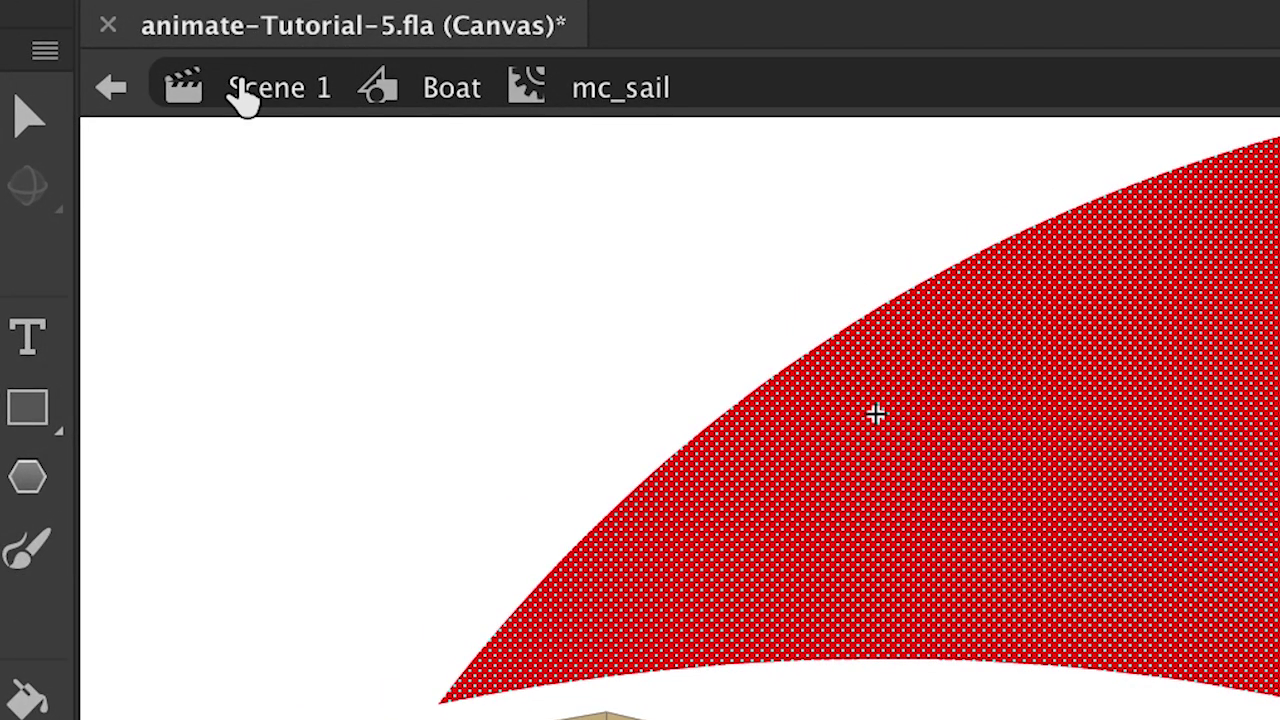
pyautogui.click(662, 302)
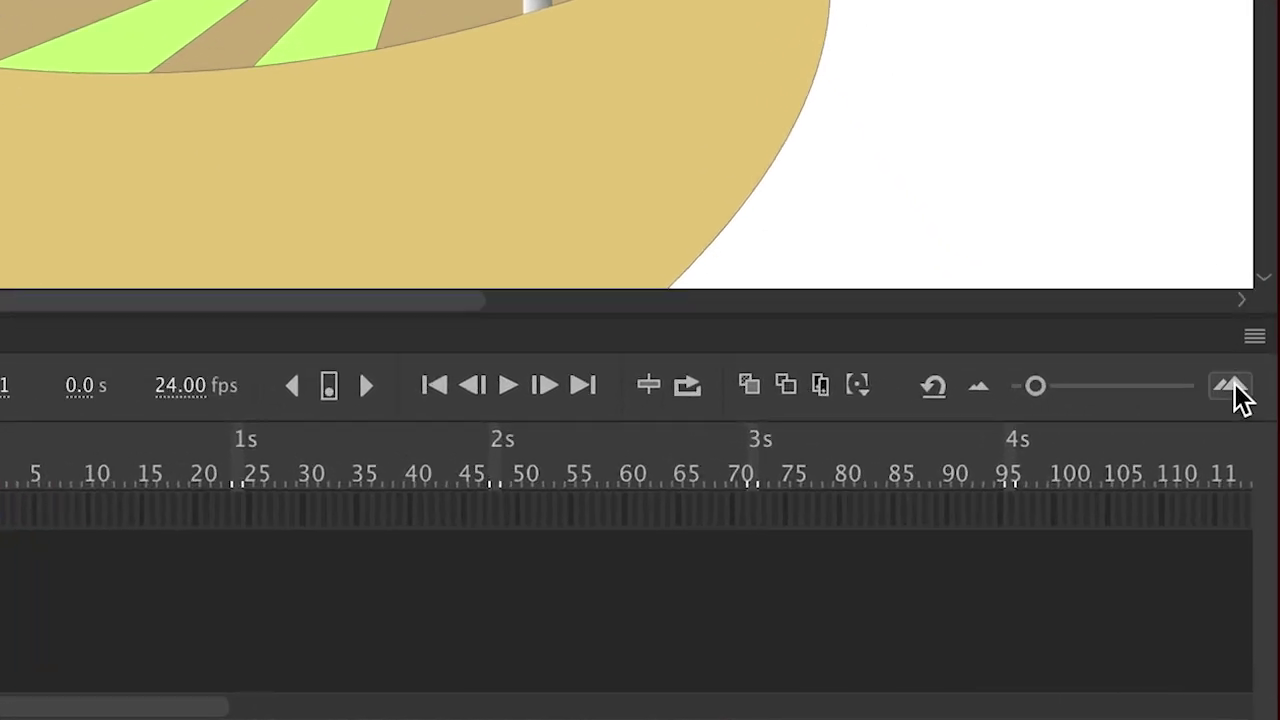
pyautogui.click(1257, 554)
pyautogui.click(1232, 386)
pyautogui.click(1232, 386)
pyautogui.click(1232, 386)
pyautogui.click(1232, 386)
pyautogui.click(1232, 386)
# Add a keyframe at frame 3 with the sail's lower corner pulled in and bottom curved up.
pyautogui.click(49, 523)
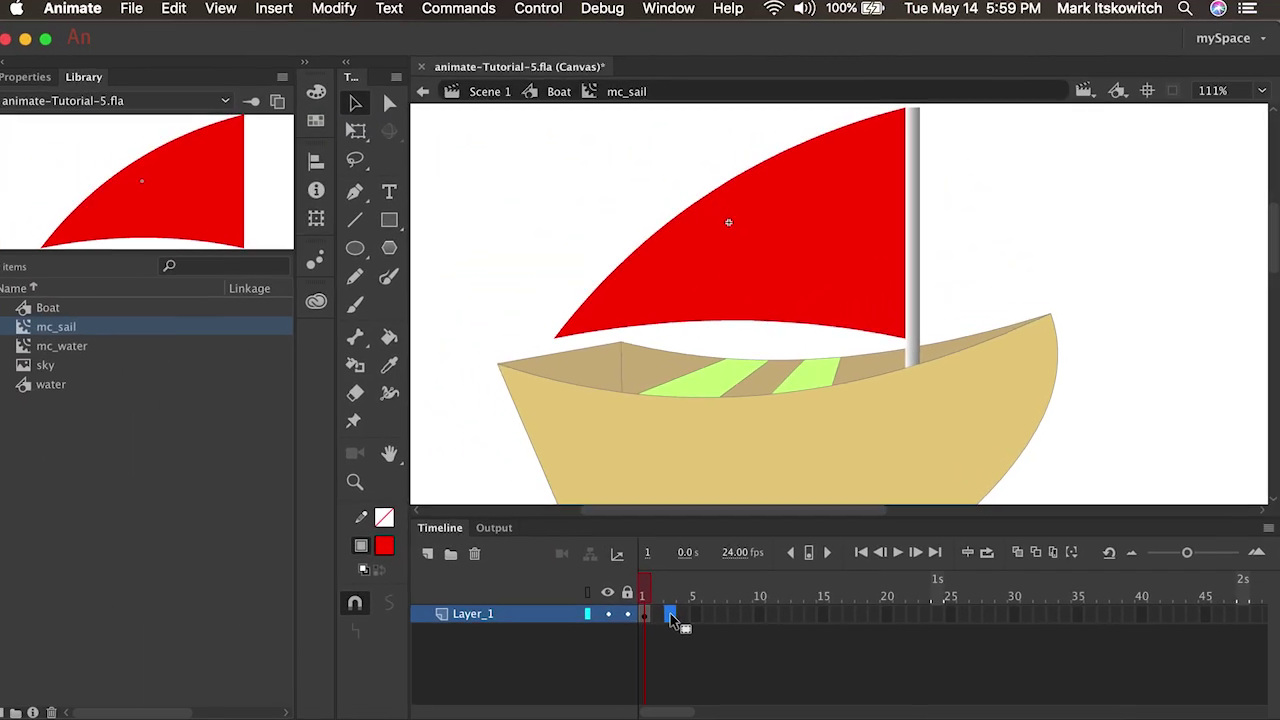
pyautogui.press('F6')
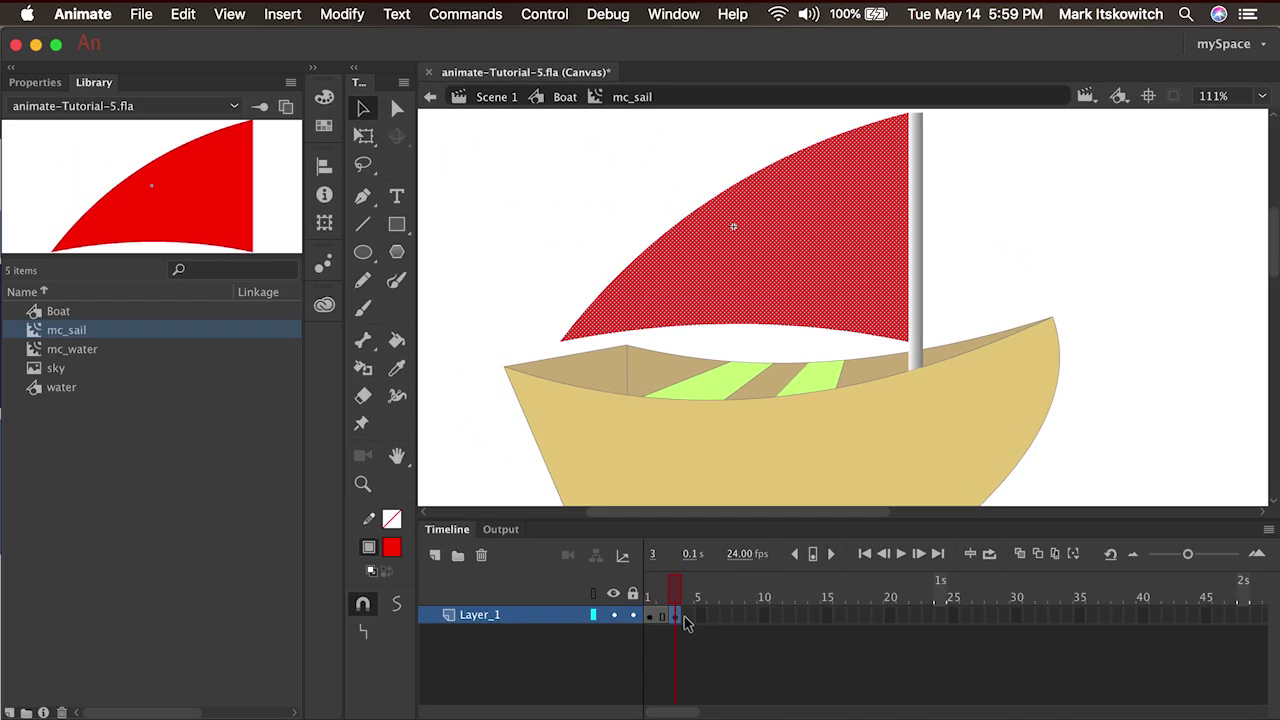
pyautogui.click(590, 263)
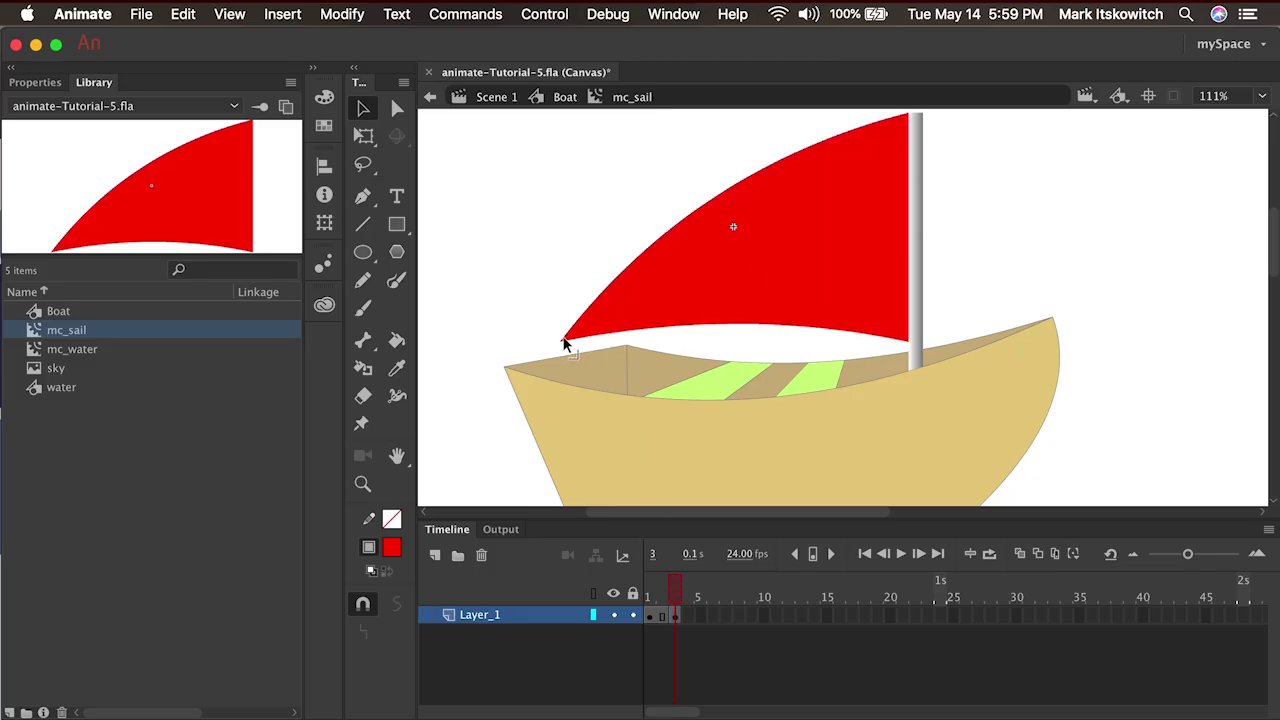
pyautogui.moveTo(563, 341); pyautogui.dragTo(618, 335)
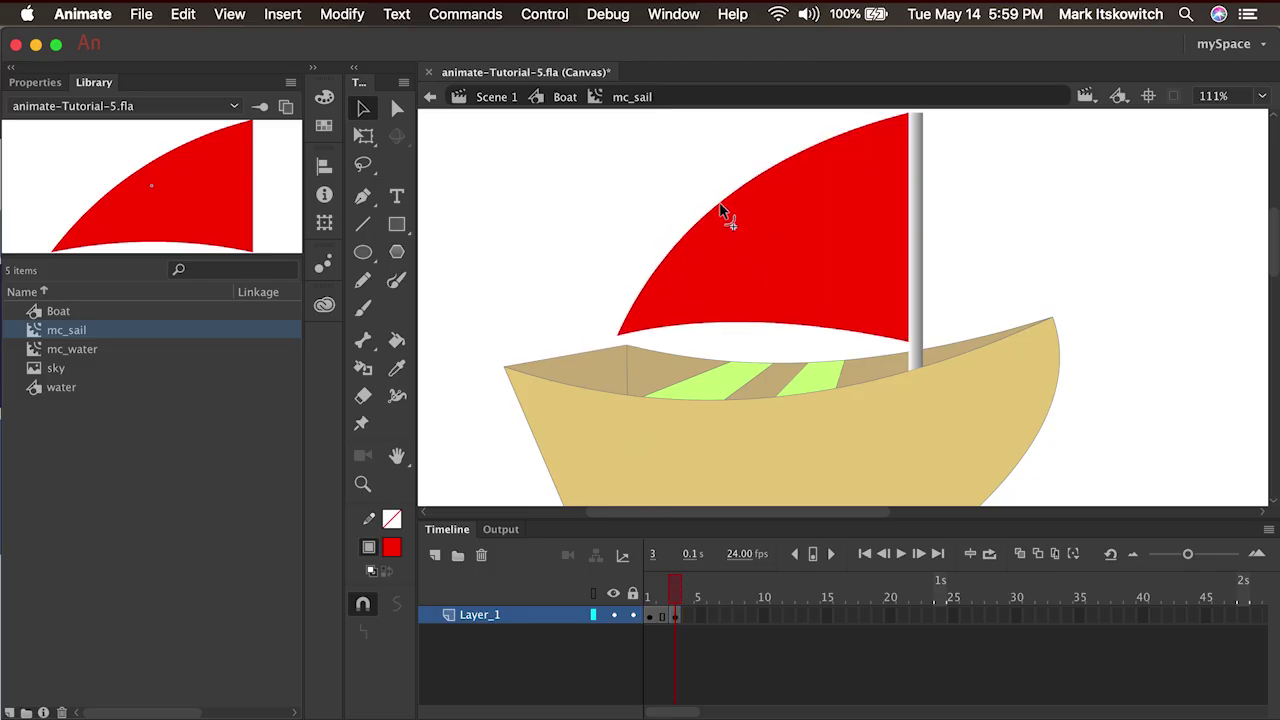
pyautogui.click(726, 207)
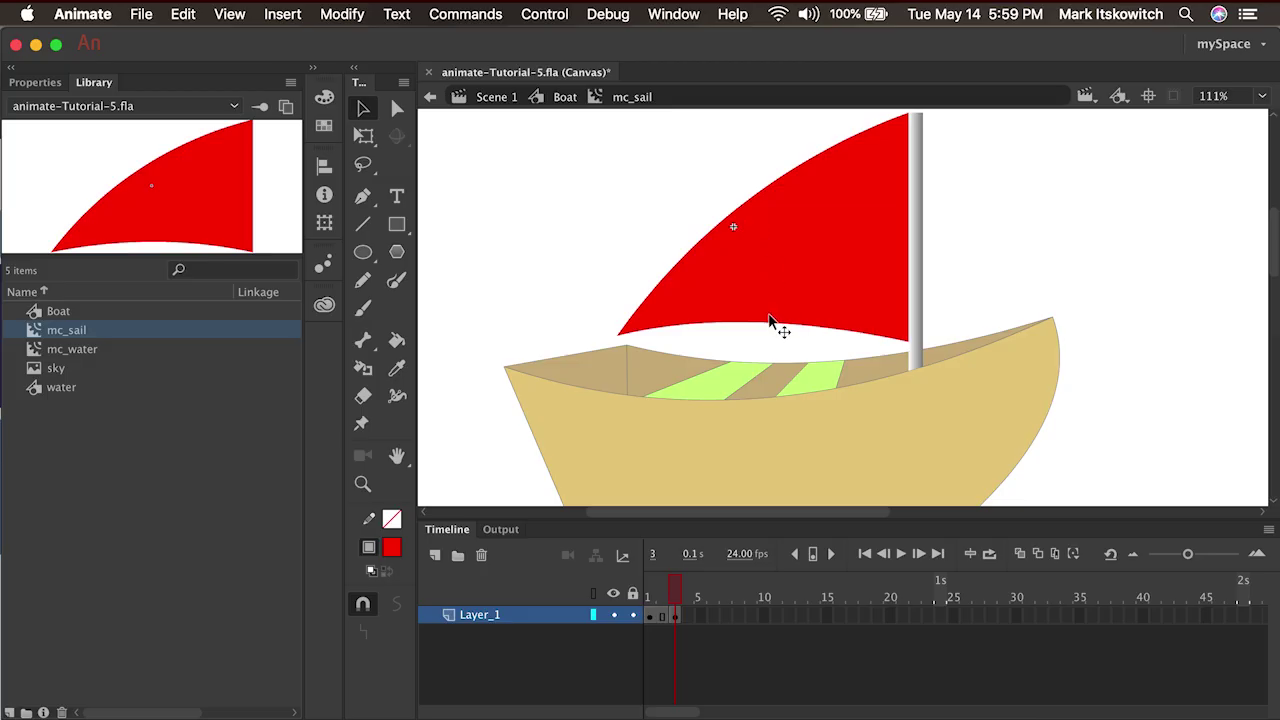
pyautogui.moveTo(770, 320); pyautogui.dragTo(779, 315)
pyautogui.moveTo(676, 592)
pyautogui.mouseDown()
pyautogui.moveTo(620, 588)
pyautogui.moveTo(676, 588)
pyautogui.mouseUp()
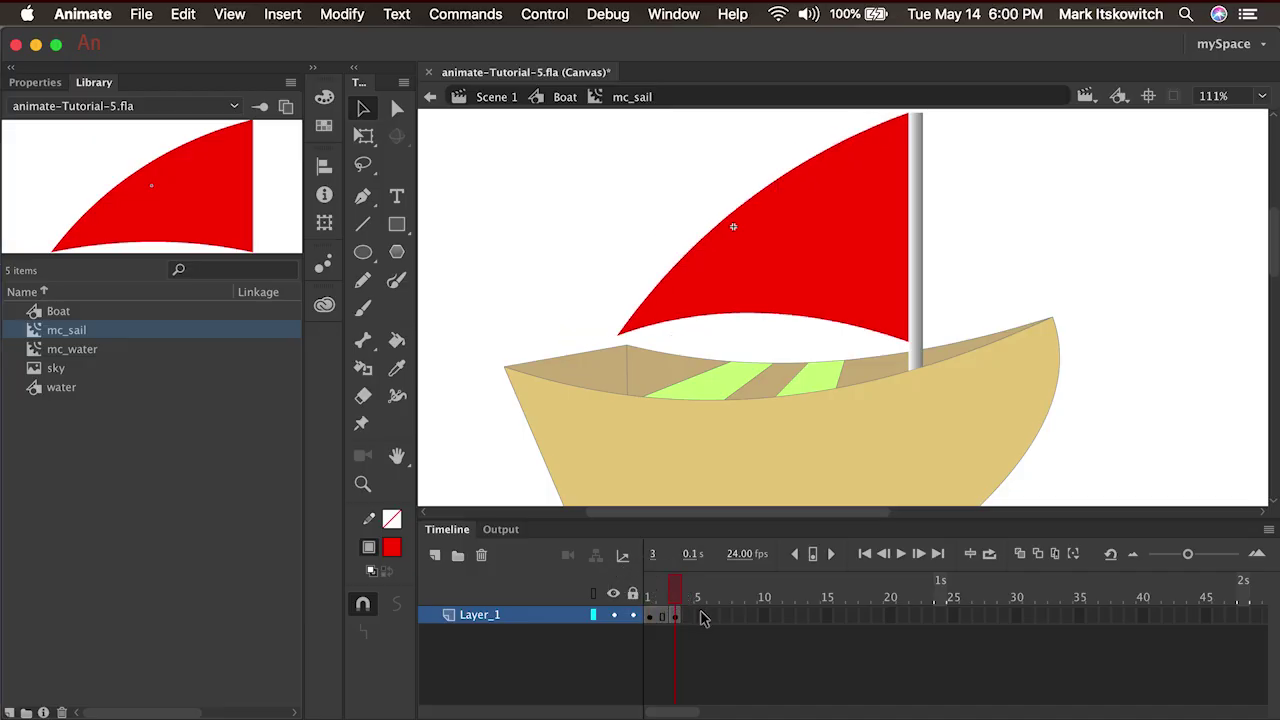
# Add a frame-5 keyframe with the sail's corner moved further right and its curves reshaped.
pyautogui.click(700, 615)
pyautogui.press('F6')
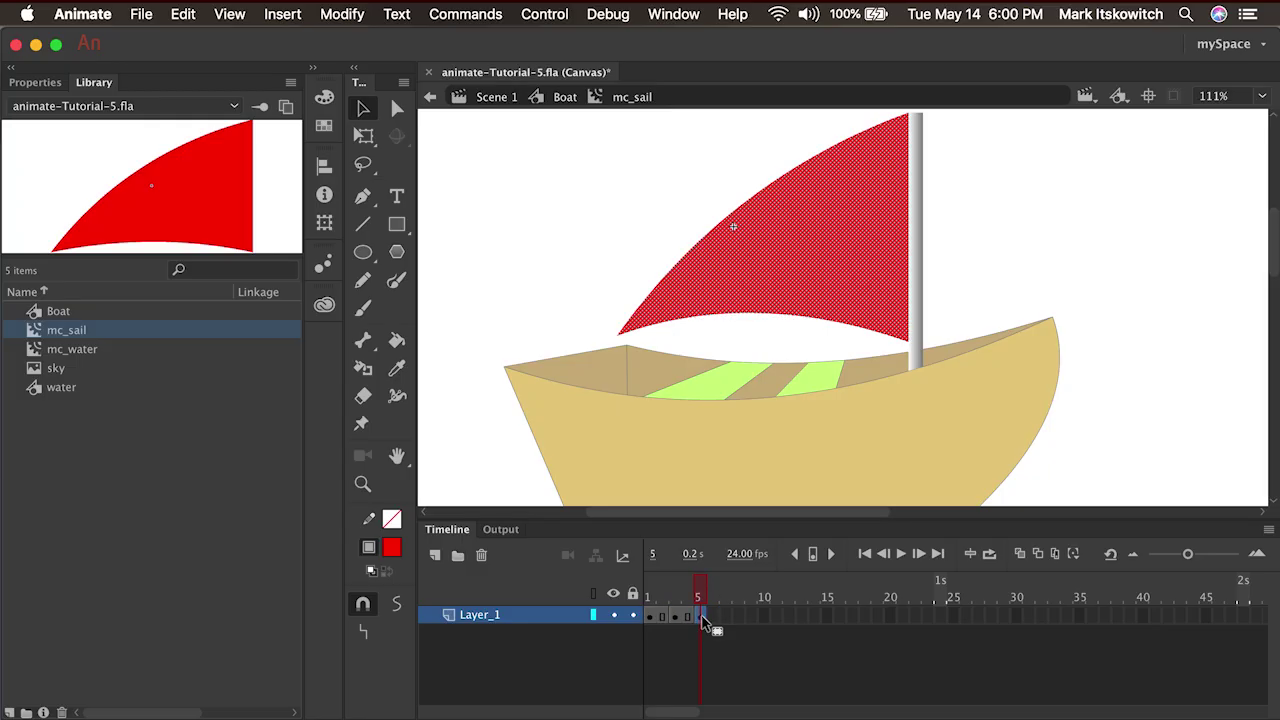
pyautogui.moveTo(620, 336); pyautogui.dragTo(668, 347)
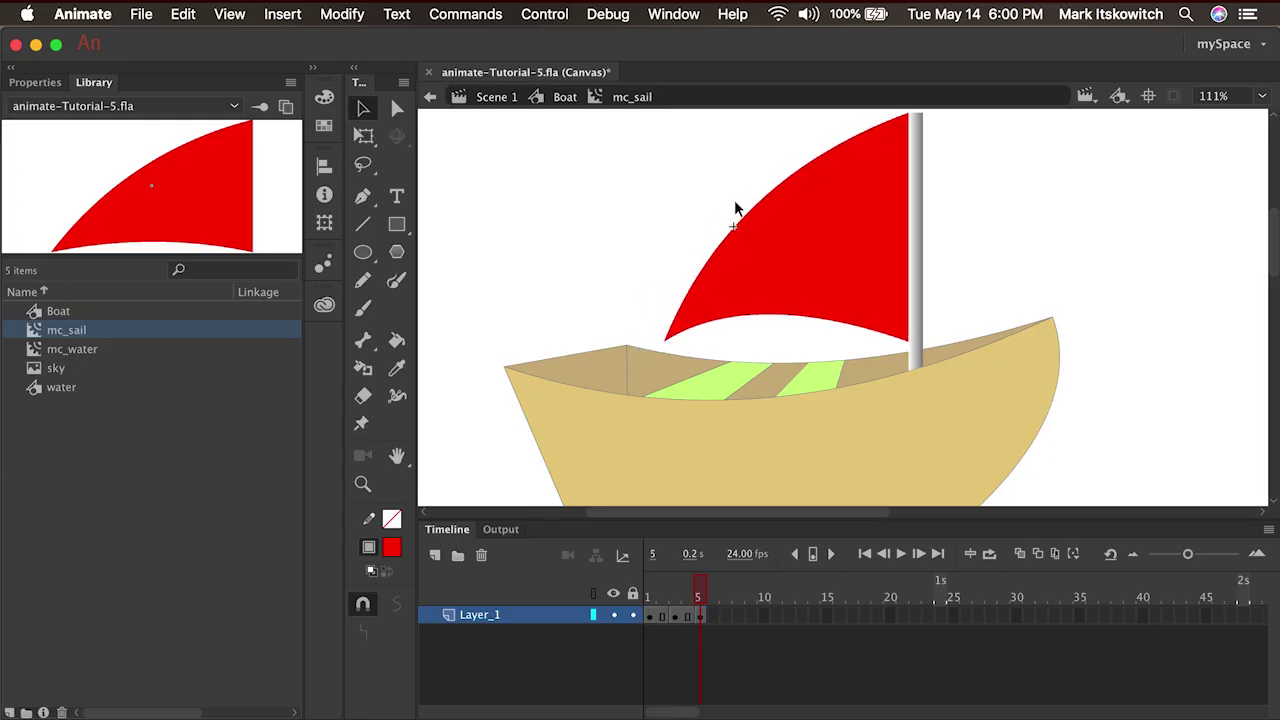
pyautogui.moveTo(745, 218); pyautogui.dragTo(732, 208)
pyautogui.moveTo(777, 323); pyautogui.dragTo(780, 335)
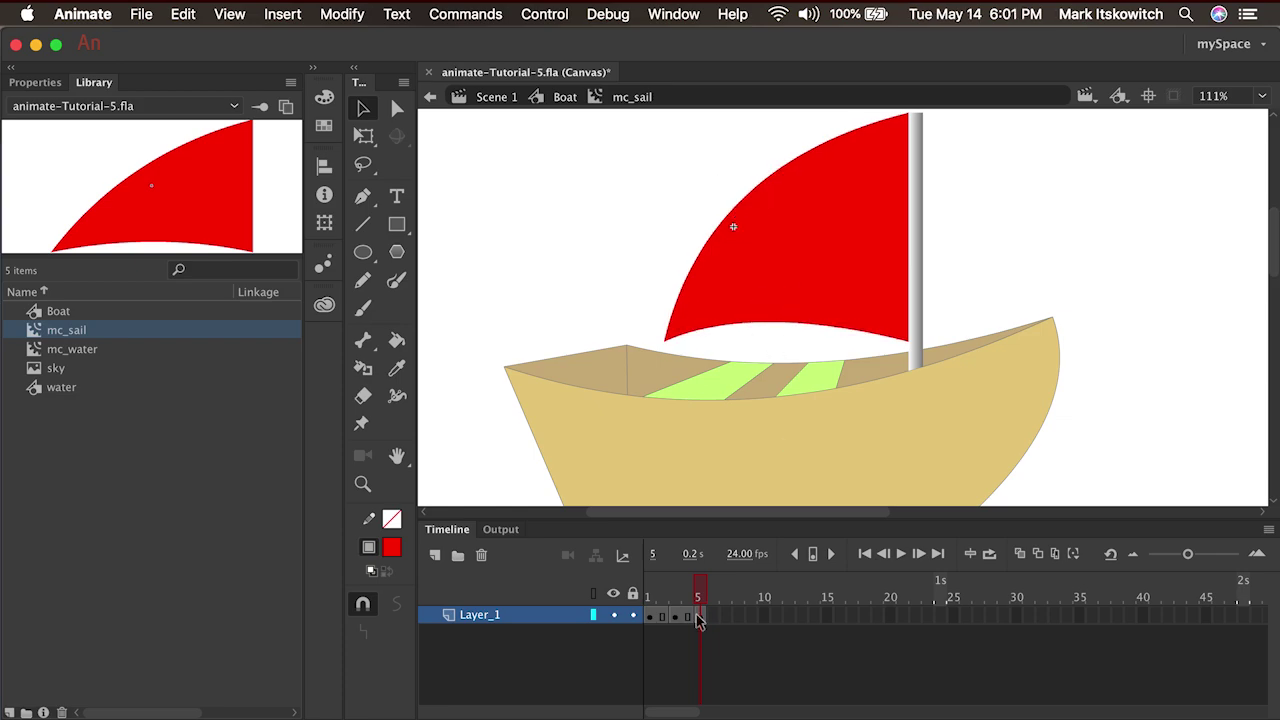
# Review frames 1–3, then extend the sail animation to frame 6 with Insert Frame.
pyautogui.click(649, 615)
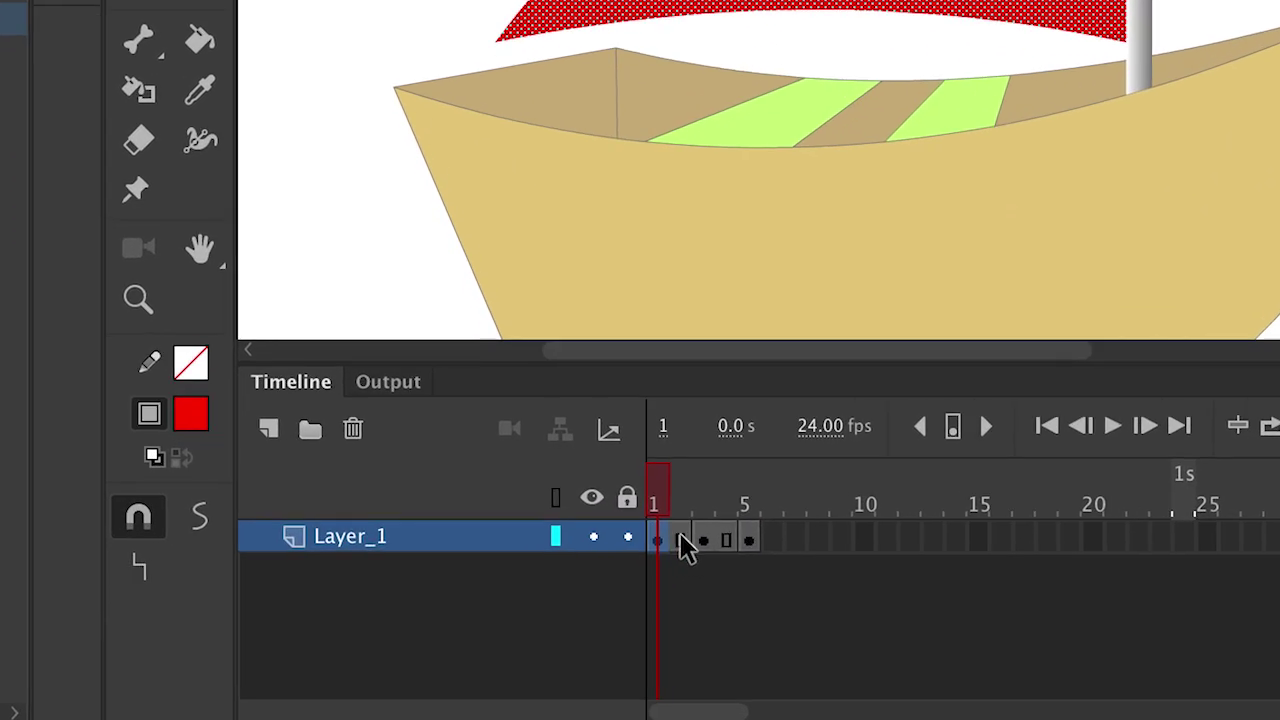
pyautogui.click(680, 541)
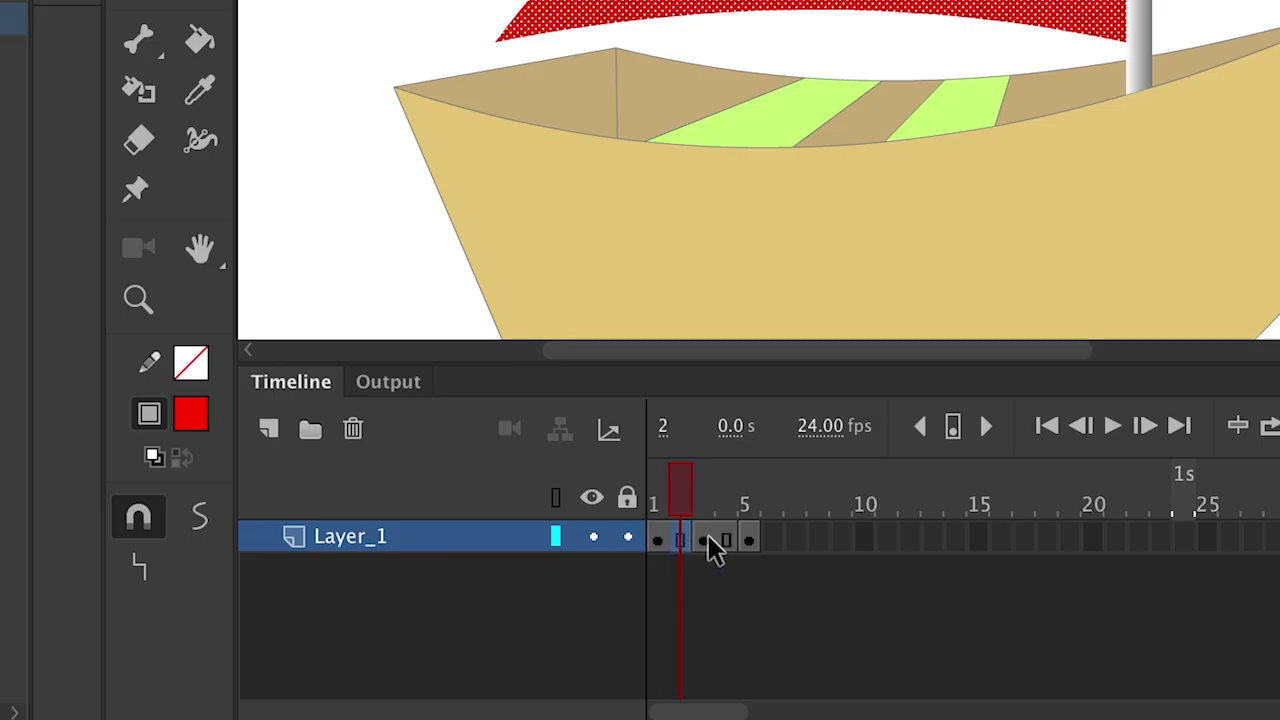
pyautogui.click(706, 543)
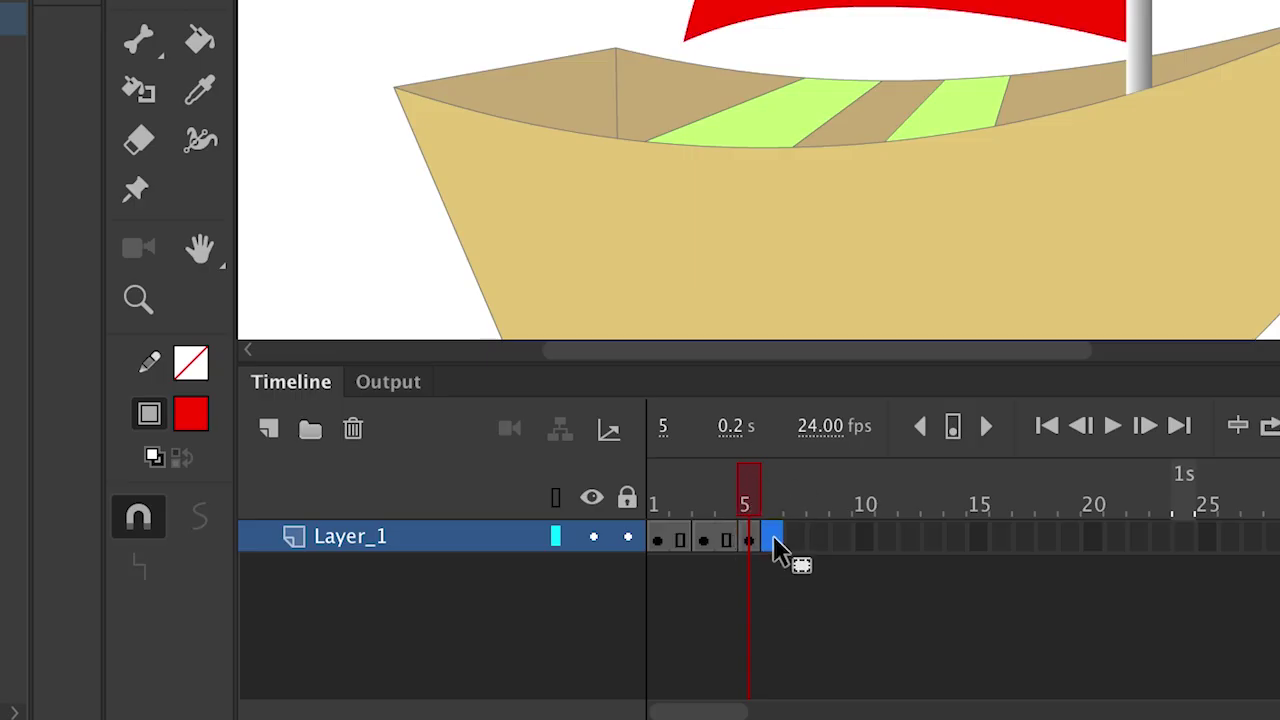
pyautogui.rightClick(778, 548)
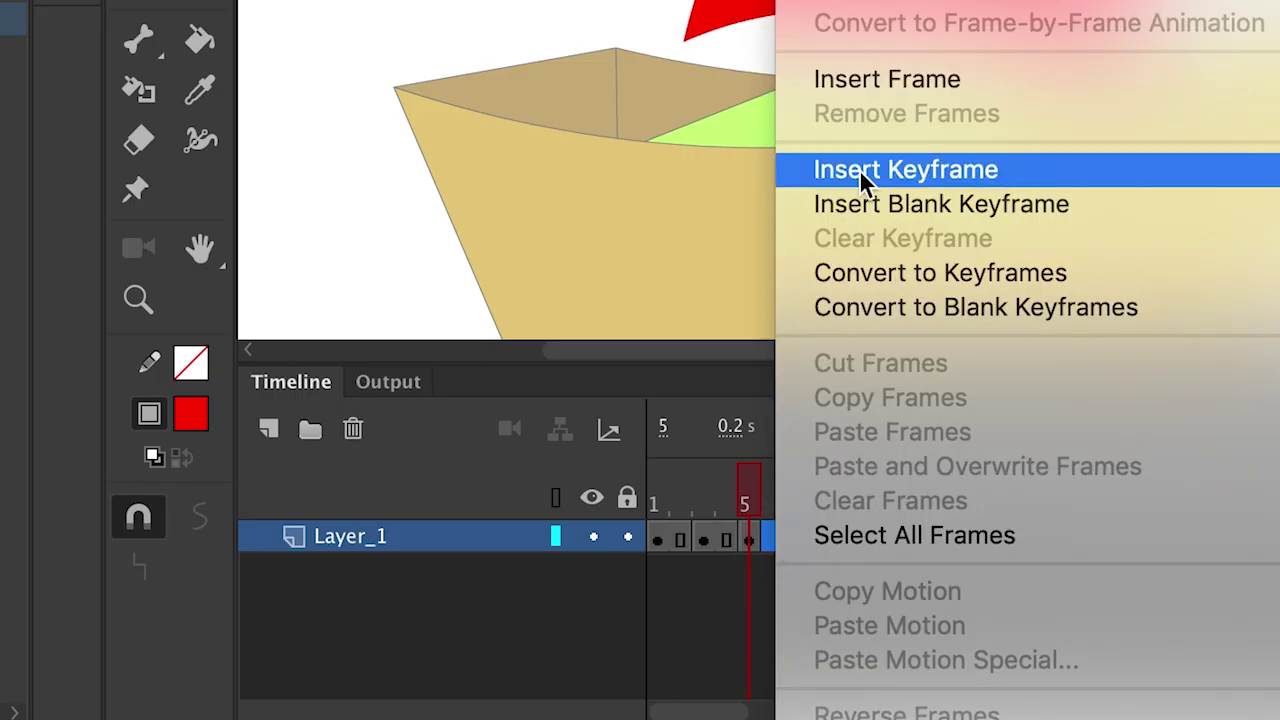
pyautogui.click(851, 86)
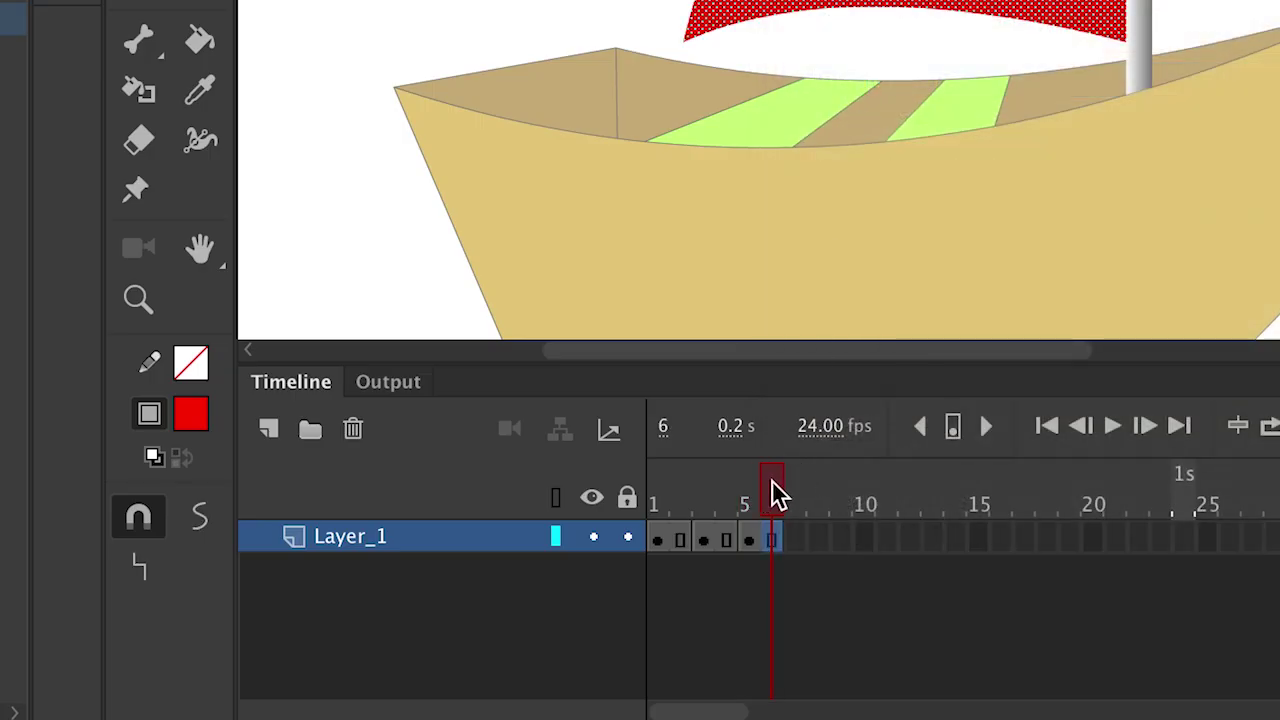
pyautogui.moveTo(778, 495); pyautogui.dragTo(622, 495)
# Play the six-frame sail loop on the timeline.
pyautogui.press('Return')
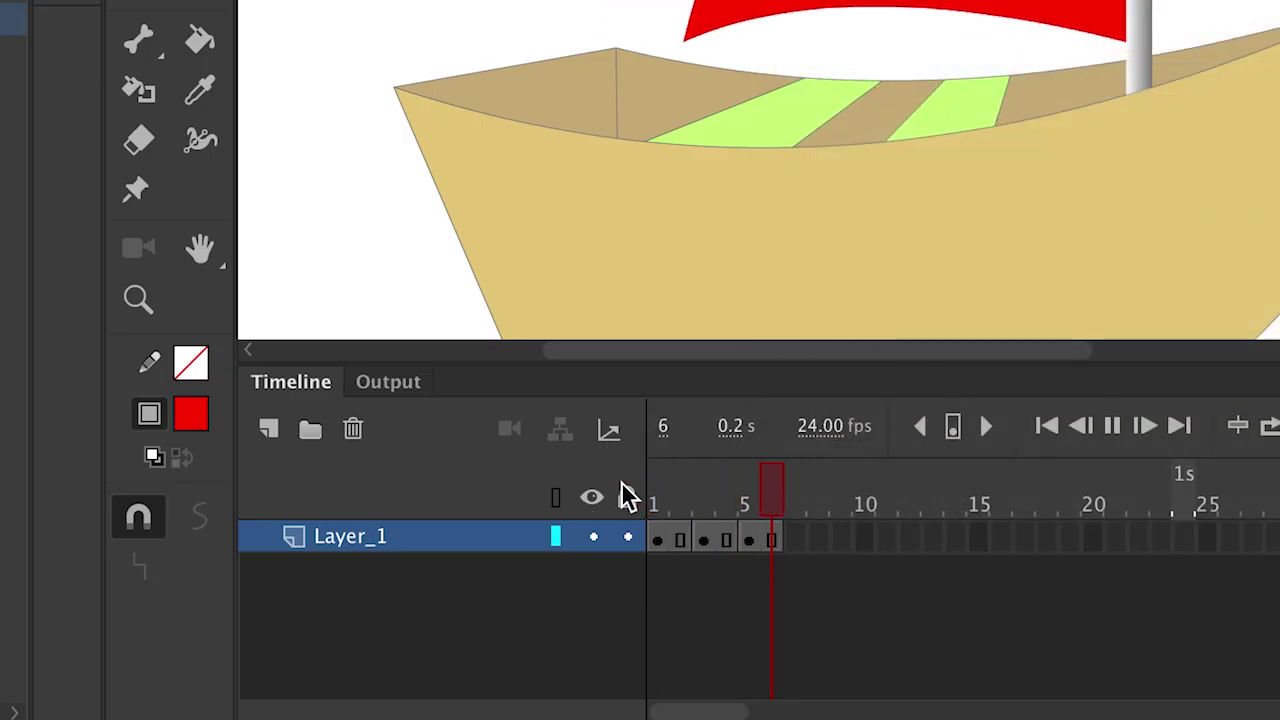